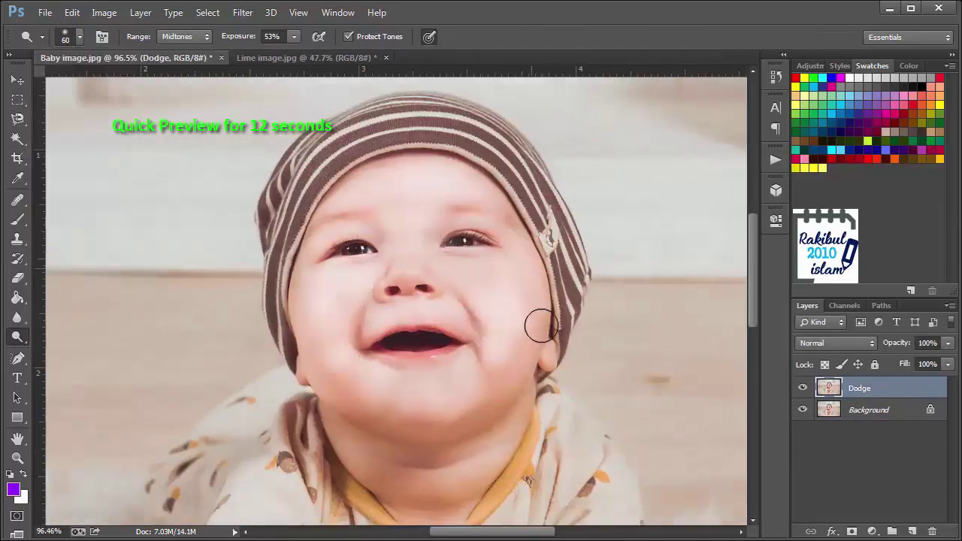
# Preview dodging the fur rug and burning the baby photo on a new layer.
pyautogui.hotkey('ctrl', '-')
pyautogui.press(']')
pyautogui.moveTo(554, 461); pyautogui.dragTo(431, 181)
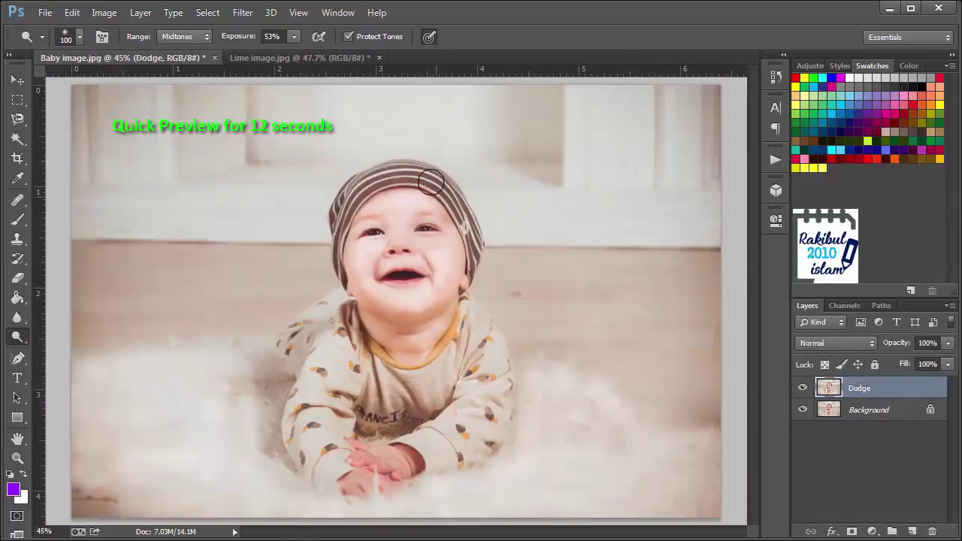
pyautogui.hotkey('ctrl', 'j')
pyautogui.hotkey('ctrl', '+')
pyautogui.hotkey('ctrl', '-')
pyautogui.hotkey('ctrl', '+')
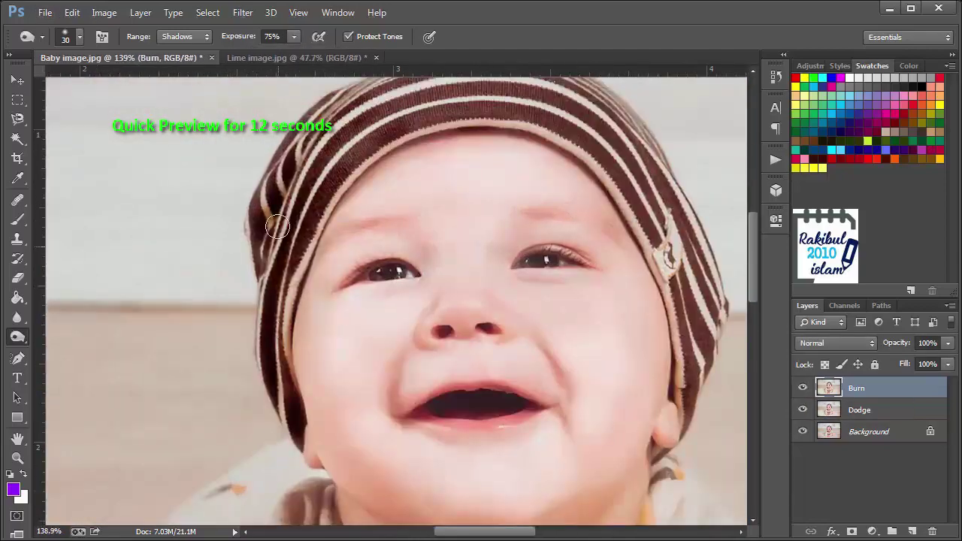
pyautogui.hotkey('ctrl', '0')
# Preview selecting the limes with Magnetic Lasso, copying them to a layer, and choosing Sponge.
pyautogui.hotkey('ctrl', 'Tab')
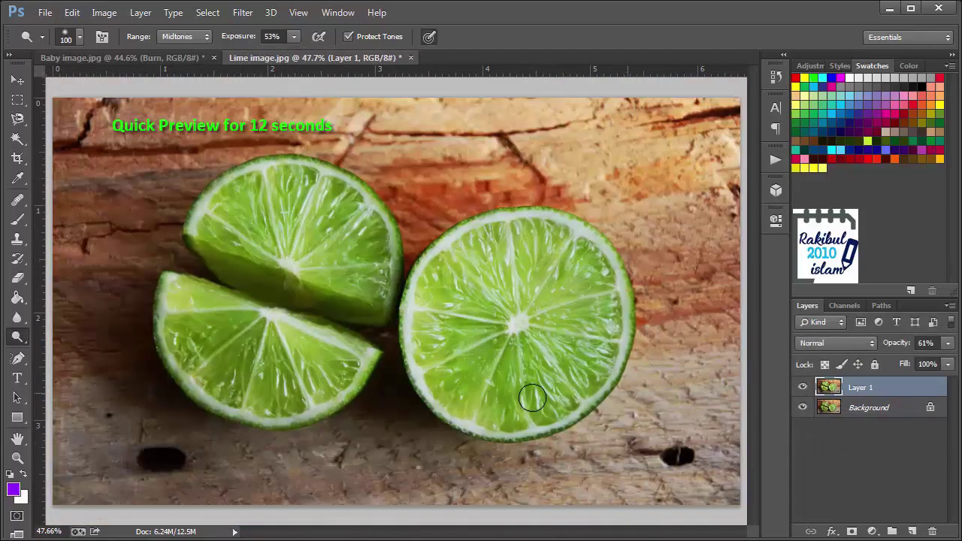
pyautogui.press('l')
pyautogui.hotkey('ctrl', '+')
pyautogui.moveTo(210, 278); pyautogui.dragTo(258, 272)
pyautogui.hotkey('ctrl', '0')
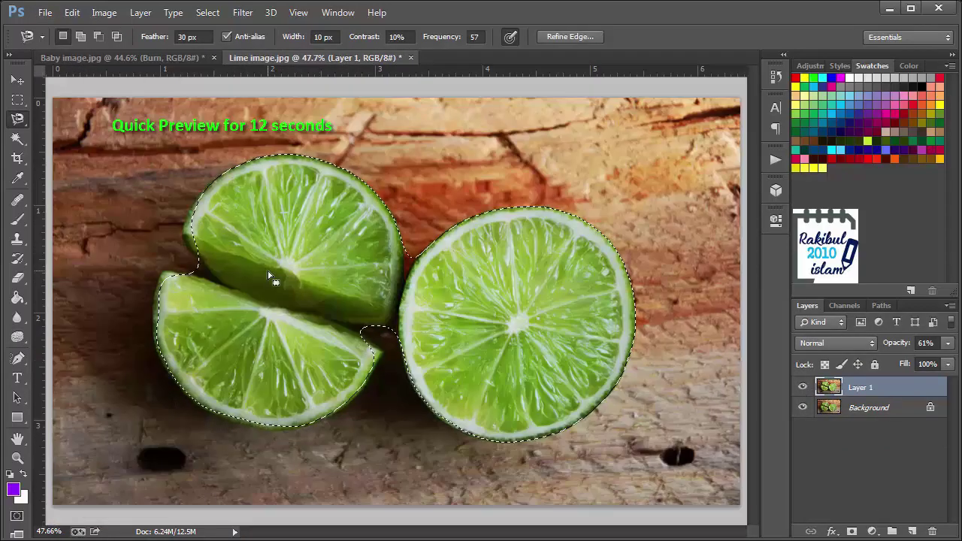
pyautogui.hotkey('ctrl', 'j')
pyautogui.hotkey('ctrl', 'd')
pyautogui.press('o')
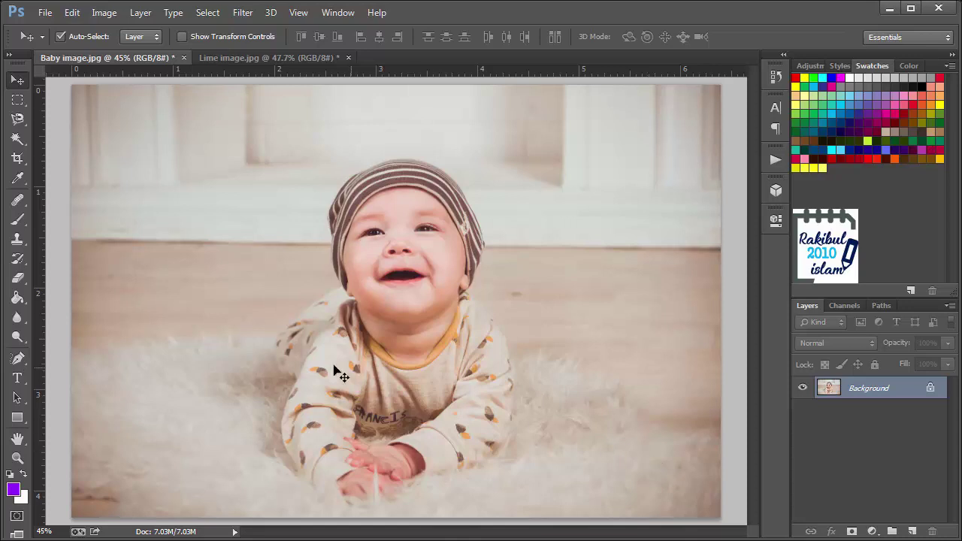
# Pick the Dodge Tool from the toolbar's Dodge/Burn/Sponge group for the baby photo.
pyautogui.click(18, 338)
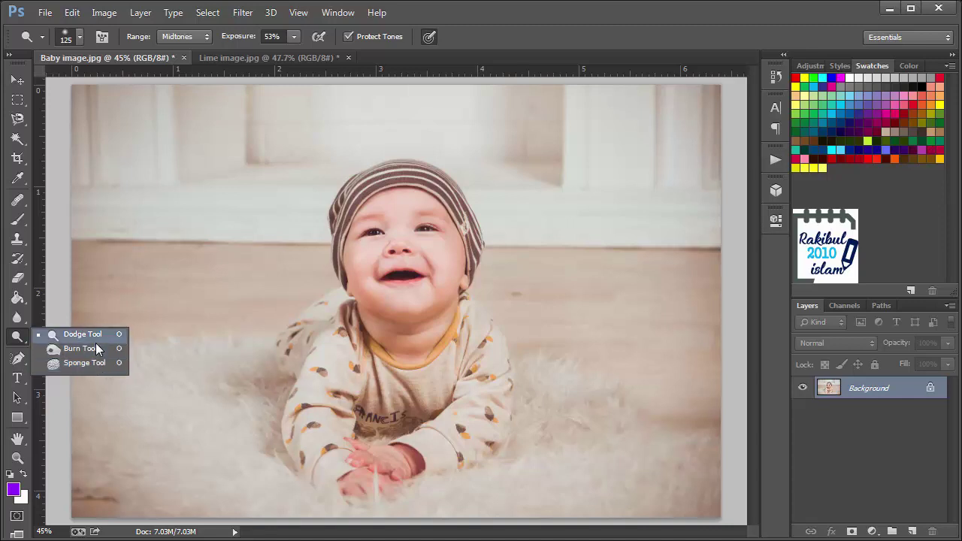
# Duplicate the Background layer, rename the copy 'Dodge' and keep it active.
pyautogui.click(99, 339)
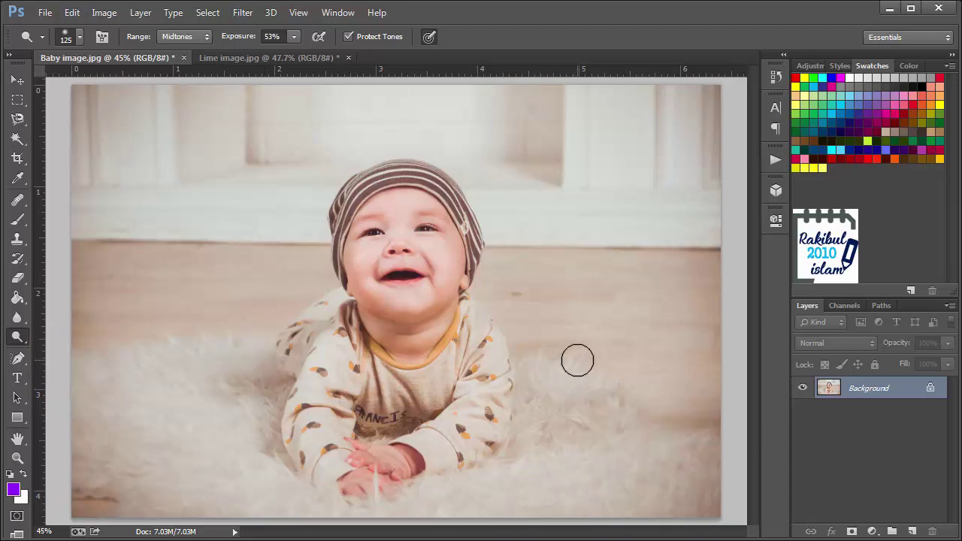
pyautogui.hotkey('ctrl', 'j')
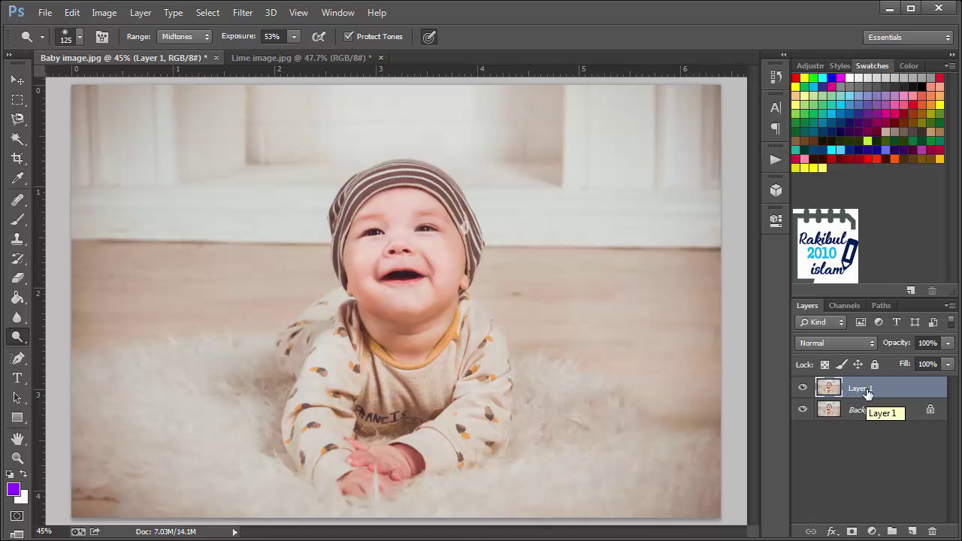
pyautogui.doubleClick(863, 389)
pyautogui.write('Dodge')
pyautogui.click(858, 415)
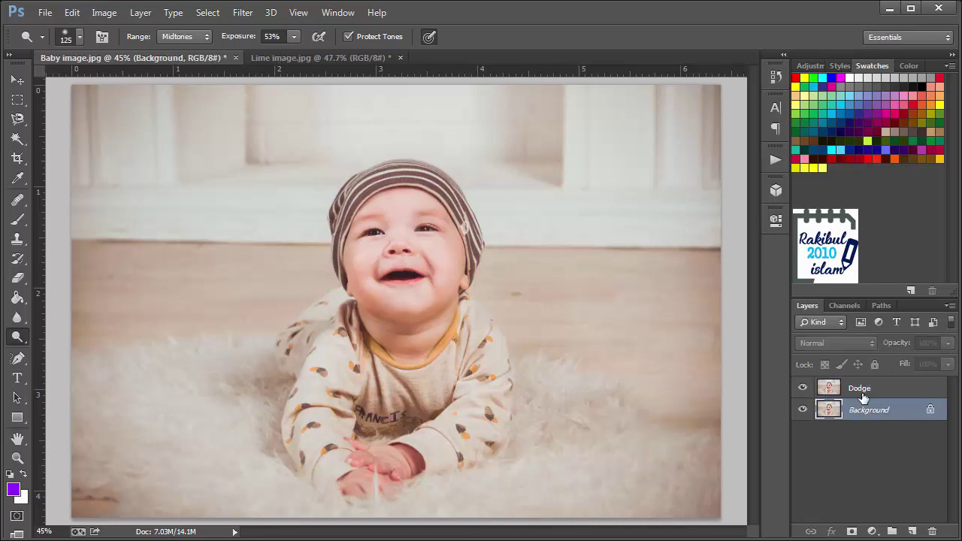
pyautogui.click(863, 396)
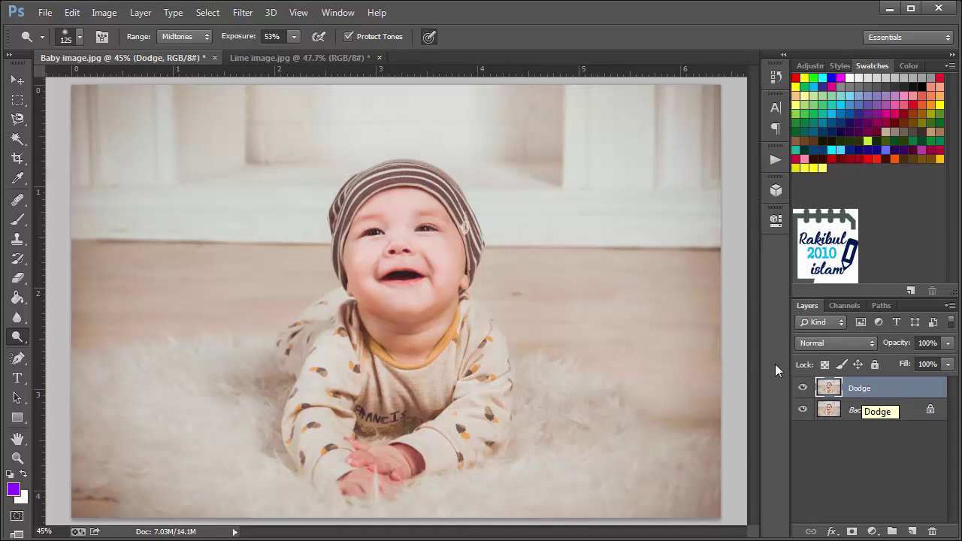
# Zoom in on the baby and reduce the Dodge brush size to 47 px.
pyautogui.scroll(3, 375, 161)
pyautogui.scroll(3, 414, 216)
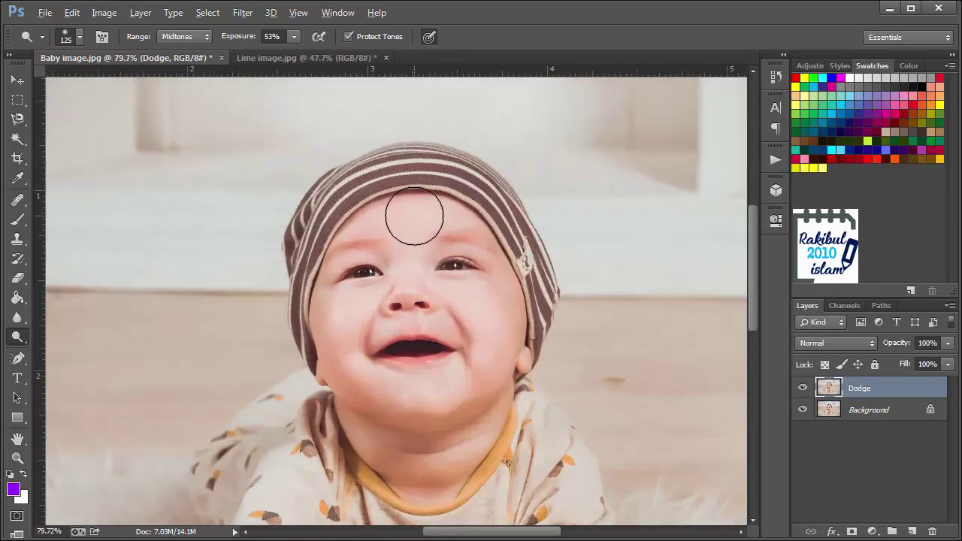
pyautogui.scroll(2, 444, 318)
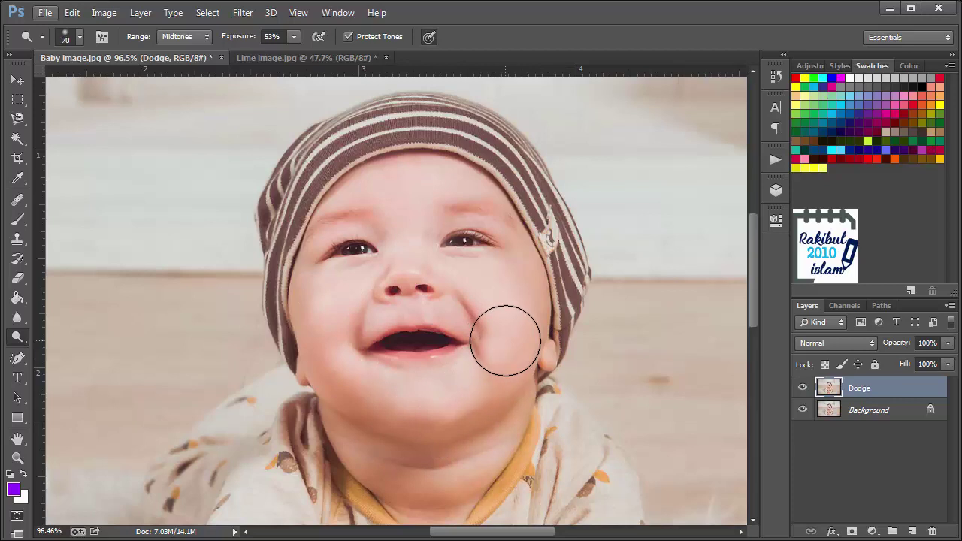
pyautogui.click(79, 37)
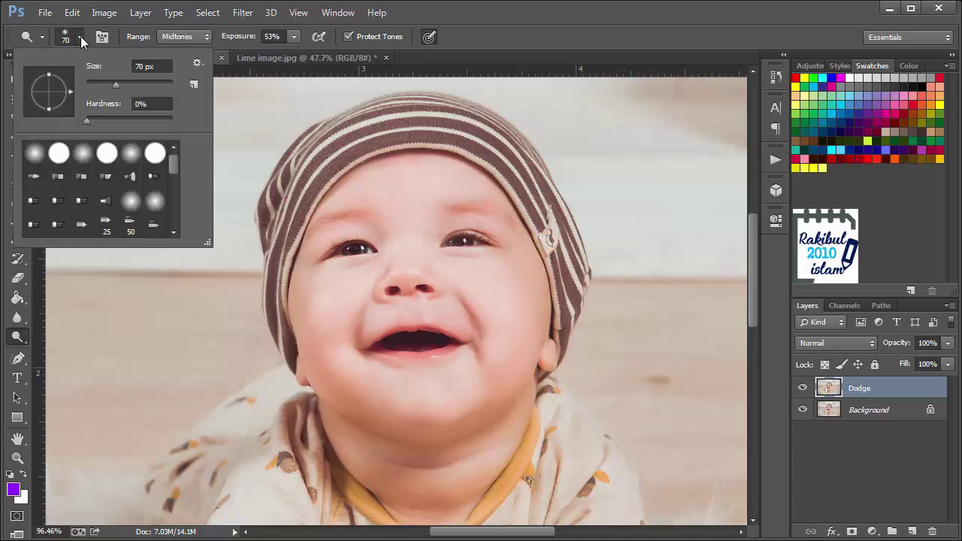
pyautogui.click(119, 86)
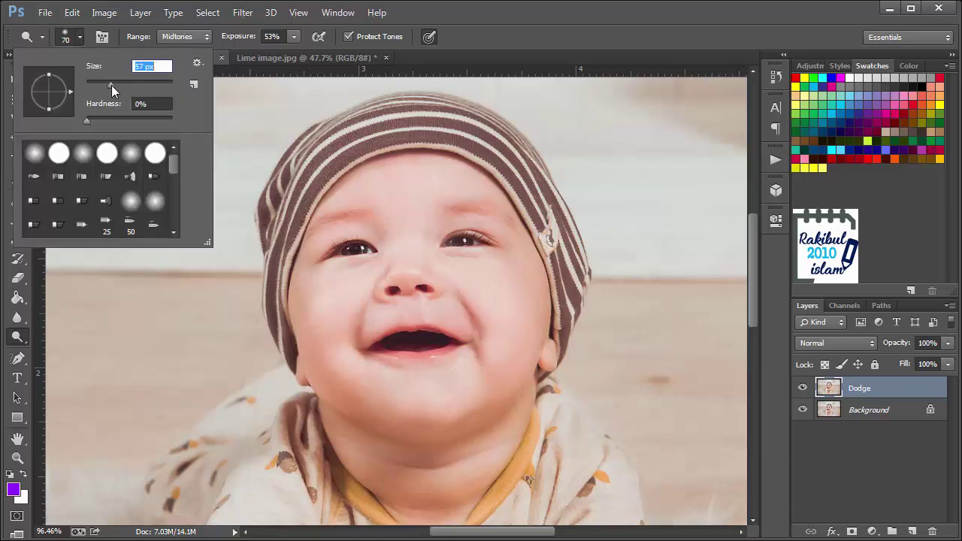
pyautogui.moveTo(112, 85); pyautogui.dragTo(106, 86)
pyautogui.click(459, 199)
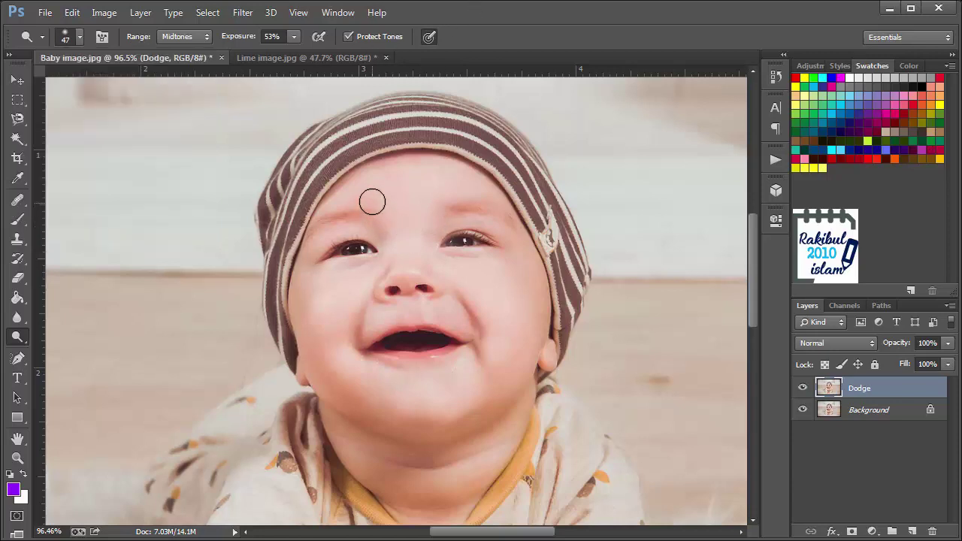
# Dodge the baby's forehead, face and neck.
pyautogui.moveTo(372, 201)
pyautogui.mouseDown()
pyautogui.moveTo(432, 184)
pyautogui.moveTo(476, 197)
pyautogui.moveTo(323, 240)
pyautogui.moveTo(369, 272)
pyautogui.moveTo(315, 335)
pyautogui.moveTo(313, 354)
pyautogui.moveTo(371, 396)
pyautogui.moveTo(426, 307)
pyautogui.moveTo(483, 313)
pyautogui.moveTo(508, 303)
pyautogui.moveTo(523, 259)
pyautogui.moveTo(515, 373)
pyautogui.moveTo(386, 386)
pyautogui.moveTo(425, 390)
pyautogui.moveTo(479, 333)
pyautogui.moveTo(356, 388)
pyautogui.moveTo(356, 403)
pyautogui.moveTo(464, 418)
pyautogui.moveTo(365, 444)
pyautogui.moveTo(354, 435)
pyautogui.moveTo(481, 495)
pyautogui.moveTo(395, 495)
pyautogui.moveTo(430, 441)
pyautogui.moveTo(411, 341)
pyautogui.mouseUp()
pyautogui.moveTo(386, 399)
pyautogui.mouseDown()
pyautogui.moveTo(444, 402)
pyautogui.moveTo(522, 307)
pyautogui.mouseUp()
pyautogui.keyDown('alt'); pyautogui.scroll(-1, 522, 307); pyautogui.keyUp('alt')
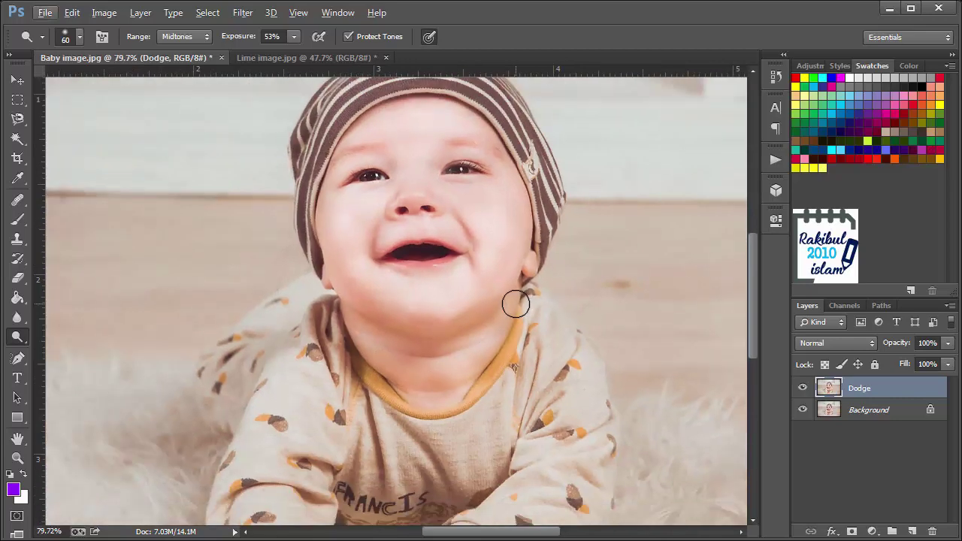
pyautogui.keyDown('alt'); pyautogui.scroll(-1, 512, 302); pyautogui.keyUp('alt')
pyautogui.keyDown('alt'); pyautogui.scroll(-1, 474, 345); pyautogui.keyUp('alt')
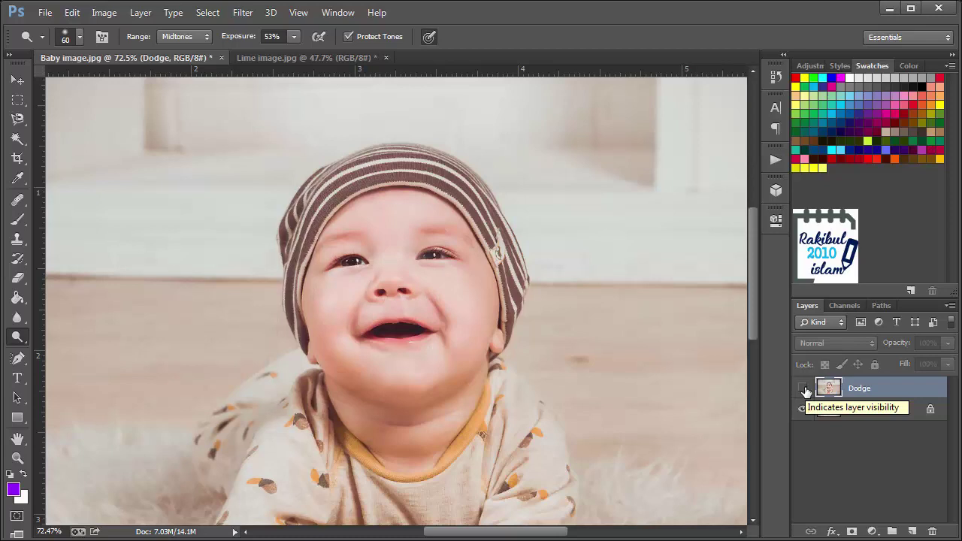
pyautogui.click(802, 388)
pyautogui.click(803, 388)
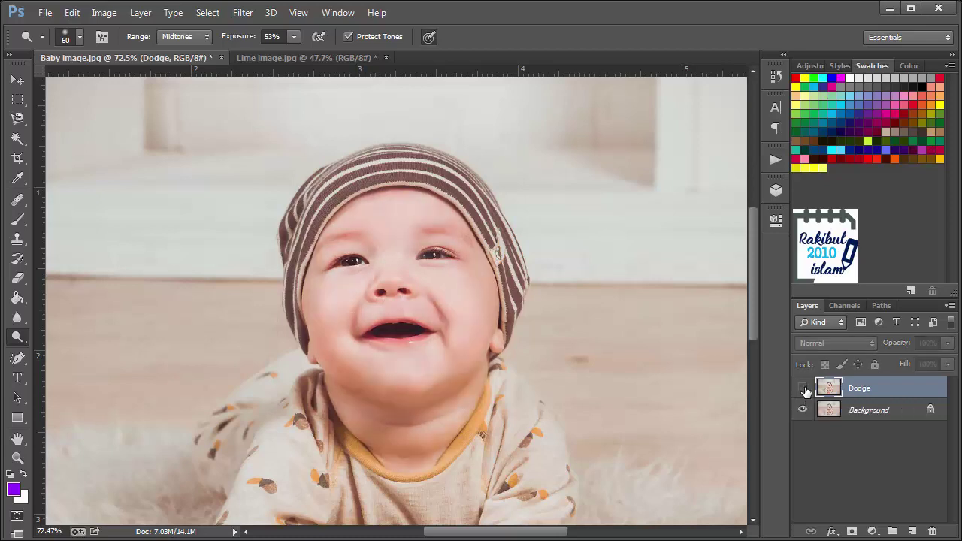
pyautogui.click(802, 388)
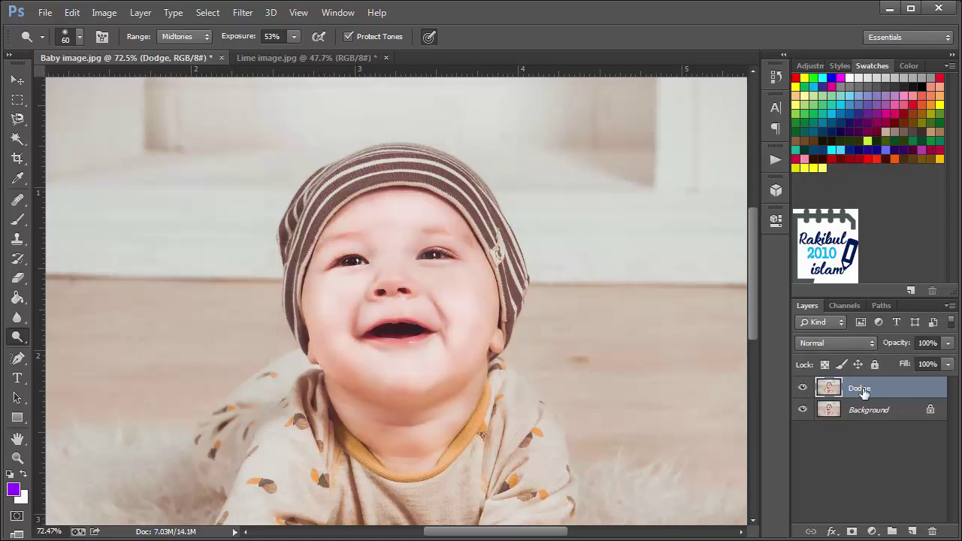
pyautogui.click(947, 347)
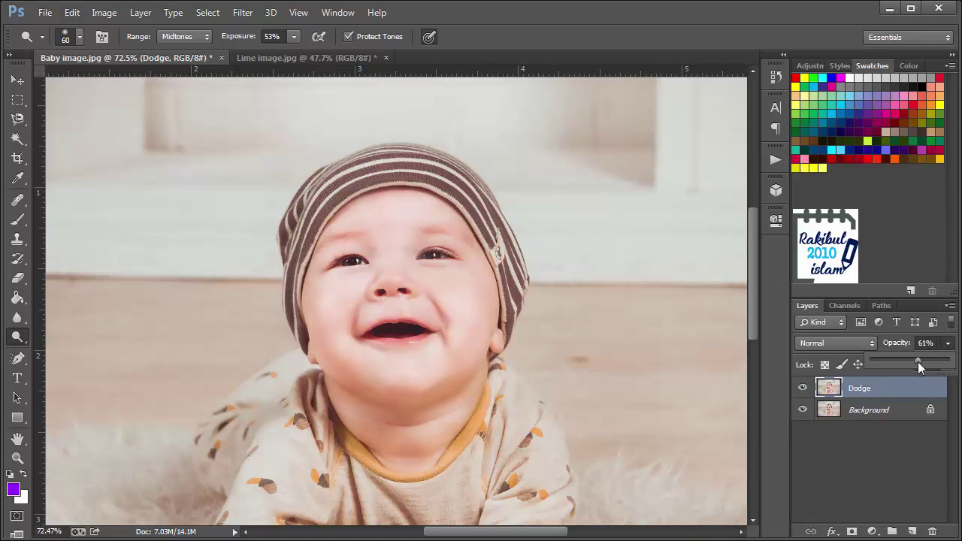
pyautogui.click(881, 436)
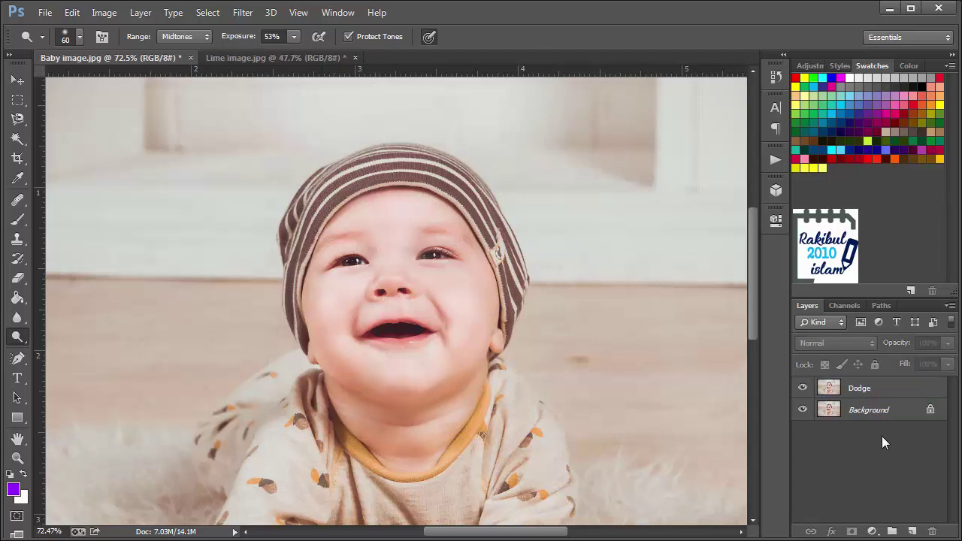
pyautogui.click(803, 388)
pyautogui.click(803, 388)
pyautogui.click(866, 389)
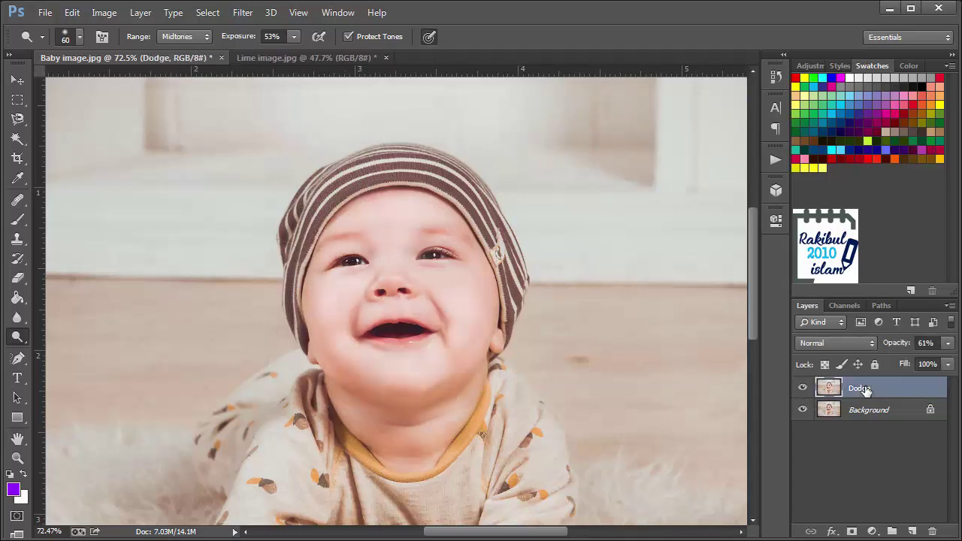
pyautogui.click(948, 343)
pyautogui.moveTo(923, 361); pyautogui.dragTo(959, 365)
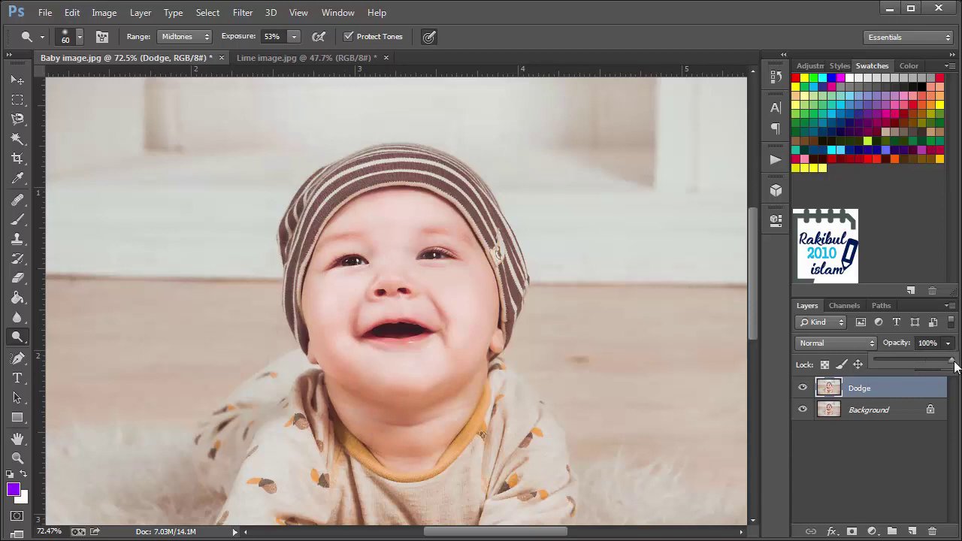
pyautogui.click(887, 461)
# On the Dodge layer, enlarge the brush to 100 and brighten the left fur.
pyautogui.scroll(-2, 527, 327)
pyautogui.scroll(-2, 525, 326)
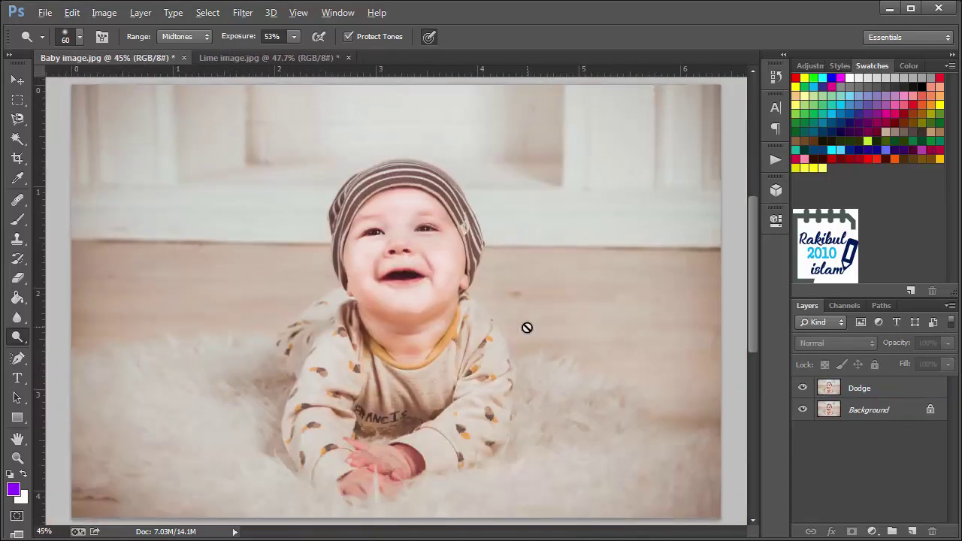
pyautogui.click(896, 388)
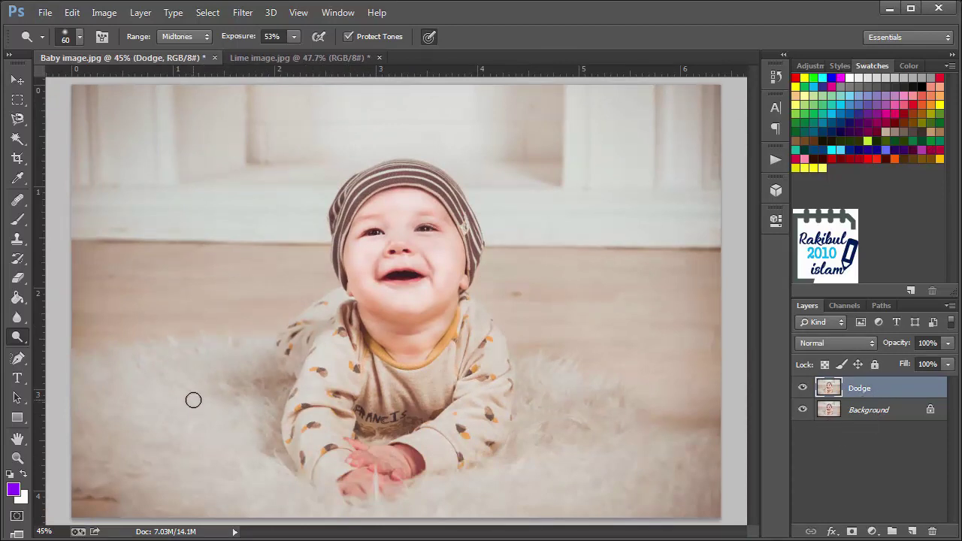
pyautogui.press(']')
pyautogui.press(']')
pyautogui.press(']')
pyautogui.moveTo(98, 366); pyautogui.dragTo(231, 363)
pyautogui.moveTo(82, 376)
pyautogui.mouseDown()
pyautogui.moveTo(64, 397)
pyautogui.moveTo(155, 413)
pyautogui.moveTo(148, 419)
pyautogui.moveTo(218, 378)
pyautogui.moveTo(176, 456)
pyautogui.moveTo(112, 440)
pyautogui.moveTo(80, 468)
pyautogui.moveTo(159, 498)
pyautogui.moveTo(140, 500)
pyautogui.moveTo(213, 471)
pyautogui.moveTo(316, 511)
pyautogui.moveTo(448, 488)
pyautogui.moveTo(567, 505)
pyautogui.moveTo(744, 502)
pyautogui.moveTo(566, 515)
pyautogui.moveTo(686, 483)
pyautogui.moveTo(739, 487)
pyautogui.moveTo(522, 468)
pyautogui.moveTo(504, 491)
pyautogui.moveTo(530, 378)
pyautogui.moveTo(601, 438)
pyautogui.moveTo(731, 438)
pyautogui.moveTo(710, 455)
pyautogui.moveTo(504, 466)
pyautogui.moveTo(556, 391)
pyautogui.mouseUp()
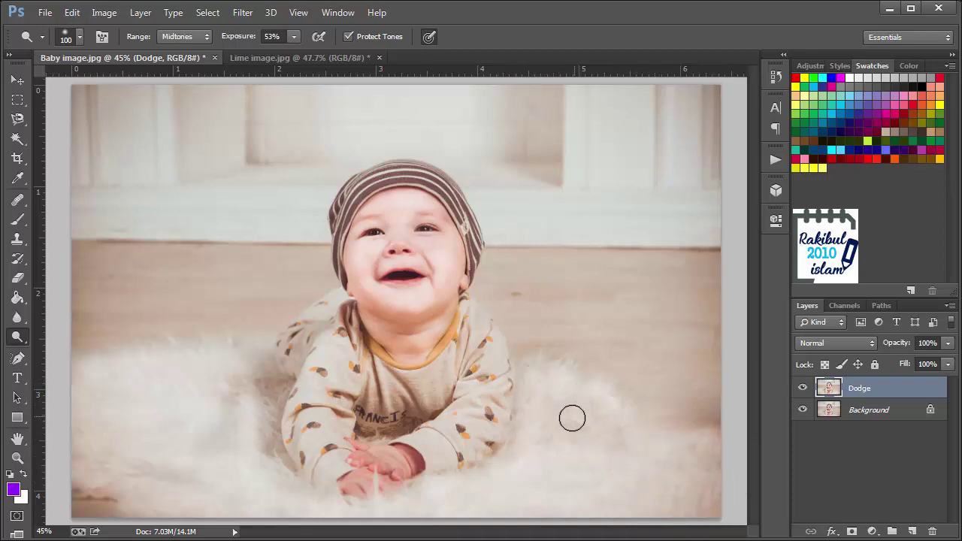
# Compare with and without dodging and brighten more of the lower-left fur.
pyautogui.click(803, 388)
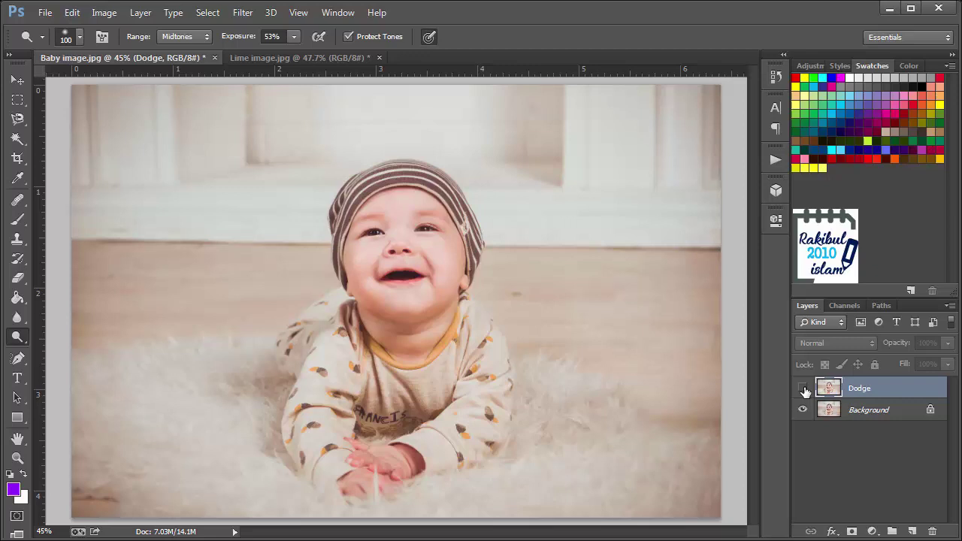
pyautogui.click(803, 387)
pyautogui.click(803, 387)
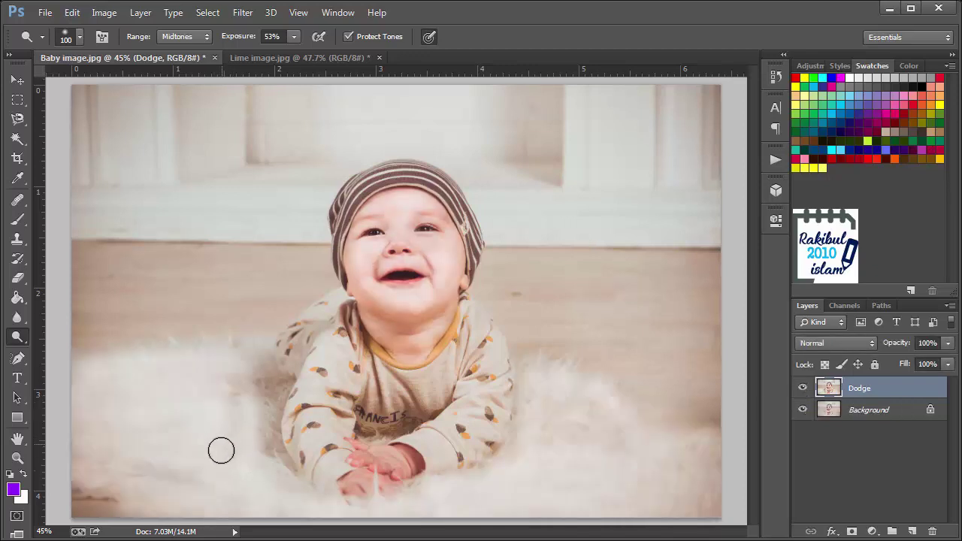
pyautogui.moveTo(218, 448); pyautogui.dragTo(204, 481)
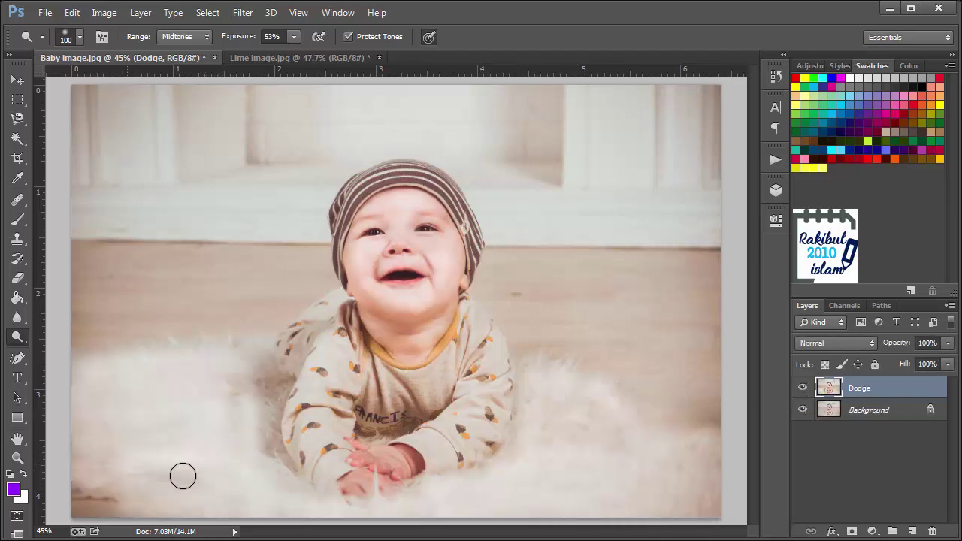
pyautogui.click(802, 388)
pyautogui.click(801, 388)
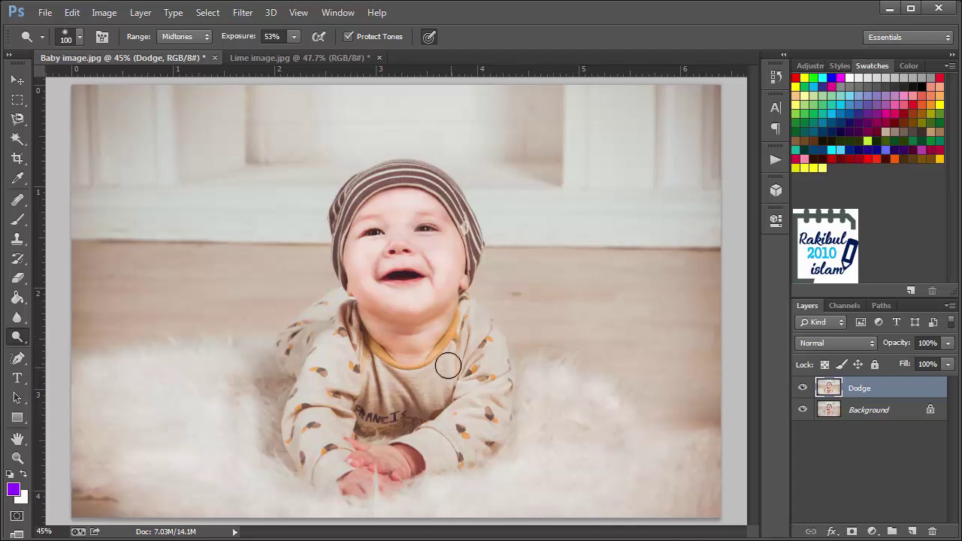
pyautogui.scroll(1, 425, 164)
pyautogui.scroll(1, 424, 164)
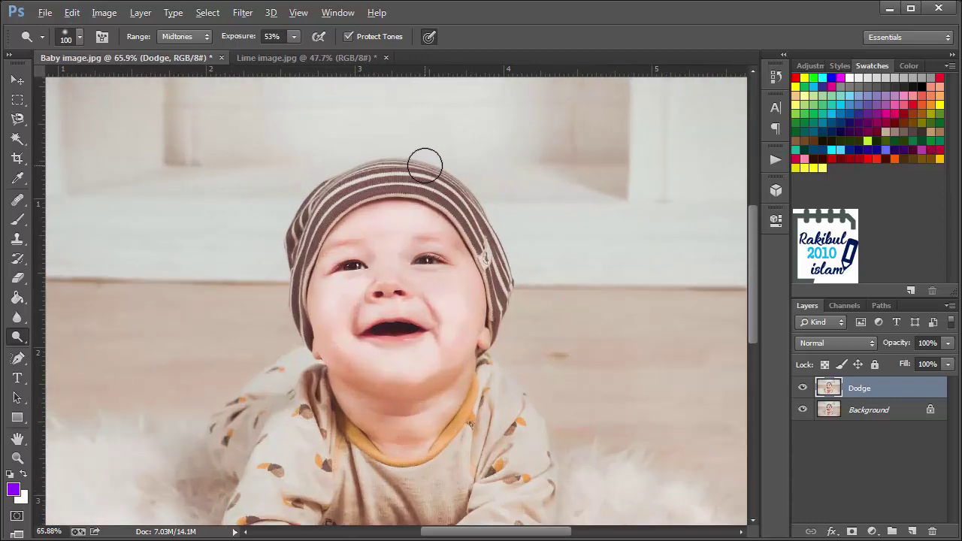
pyautogui.scroll(1, 425, 164)
pyautogui.scroll(1, 424, 164)
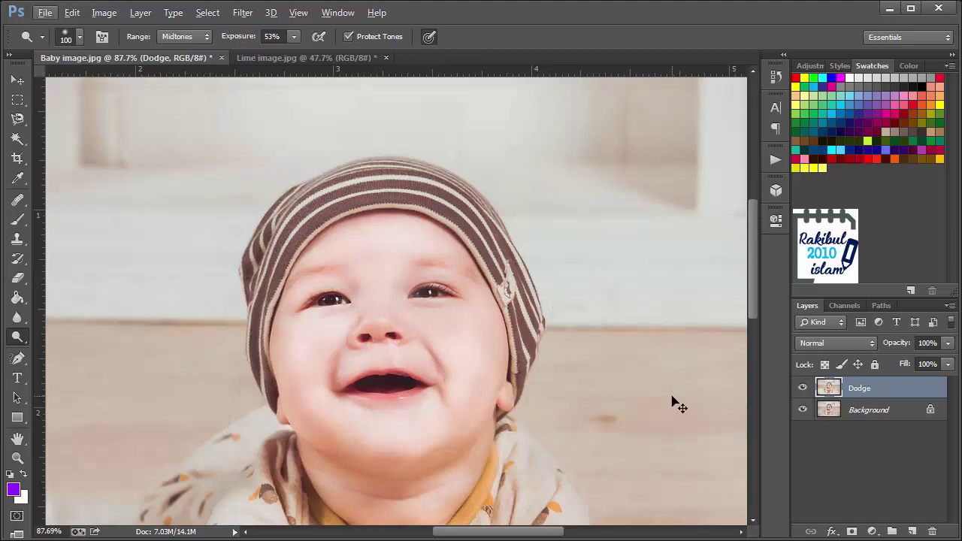
# Duplicate the Dodge layer, rename the copy 'Burn' and keep it active.
pyautogui.hotkey('ctrl', 'j')
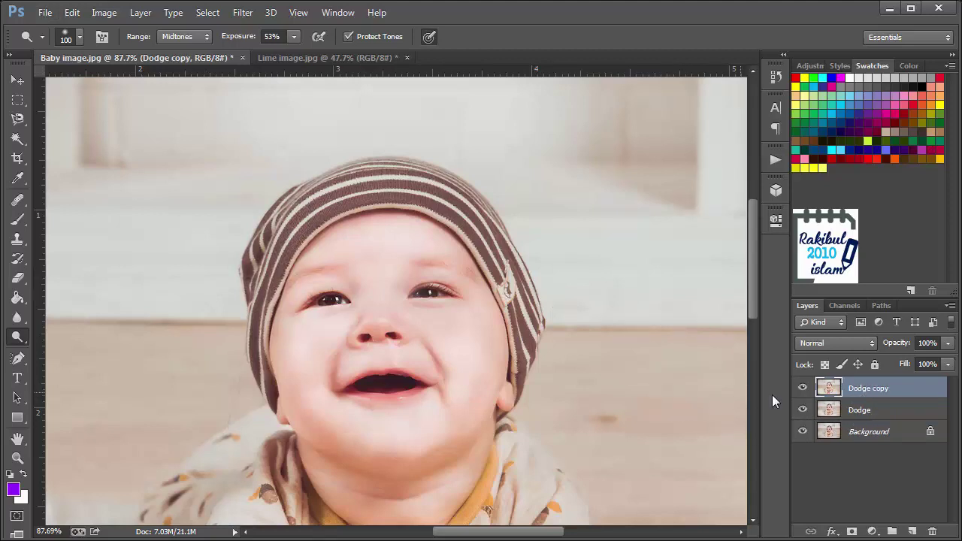
pyautogui.doubleClick(872, 389)
pyautogui.write('Burn')
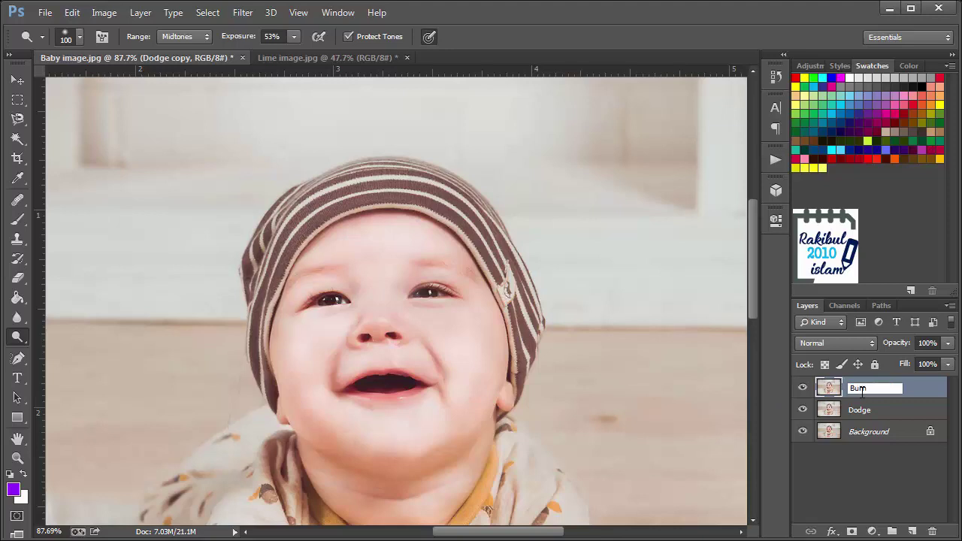
pyautogui.click(875, 413)
pyautogui.click(878, 396)
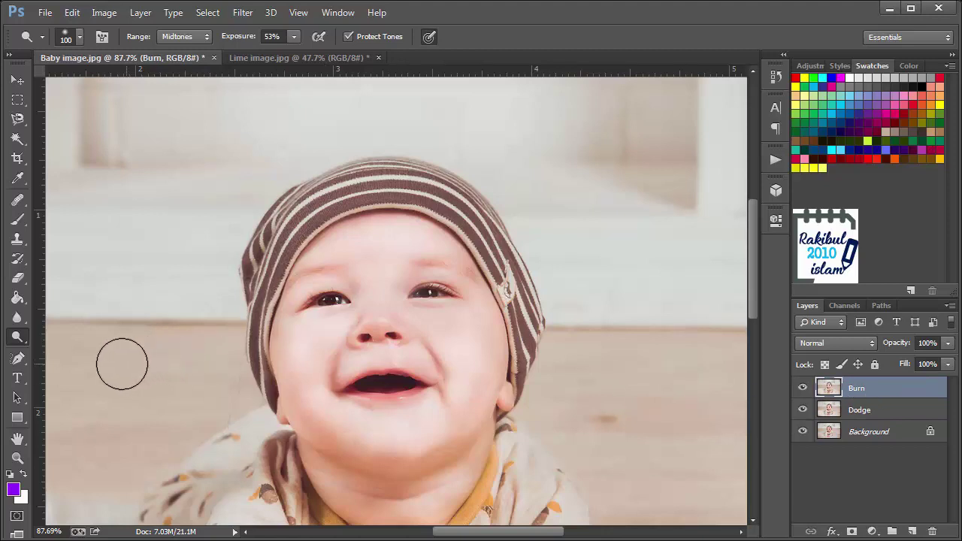
# Switch to the Burn Tool (Shadows, 50%) and make the brush slightly smaller.
pyautogui.rightClick(16, 340)
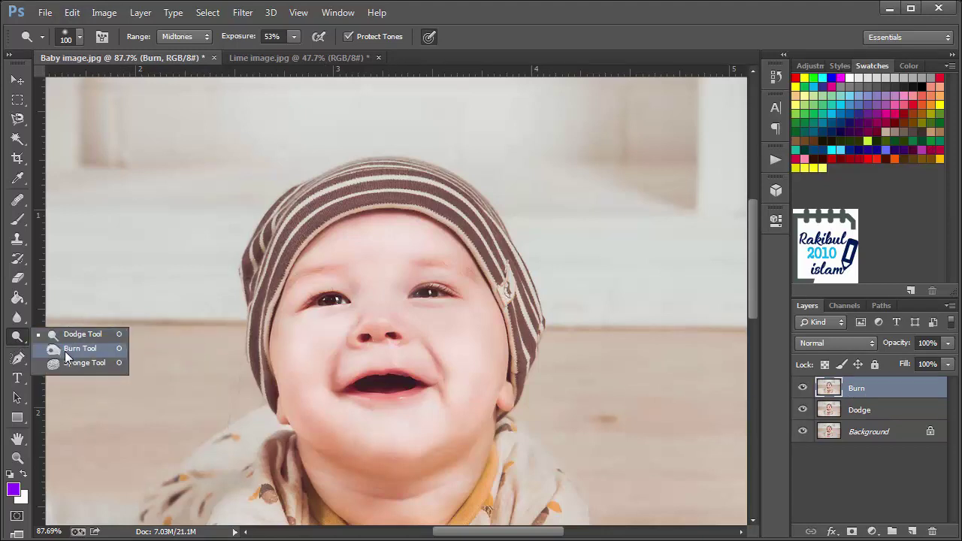
pyautogui.click(65, 351)
pyautogui.press('alt')
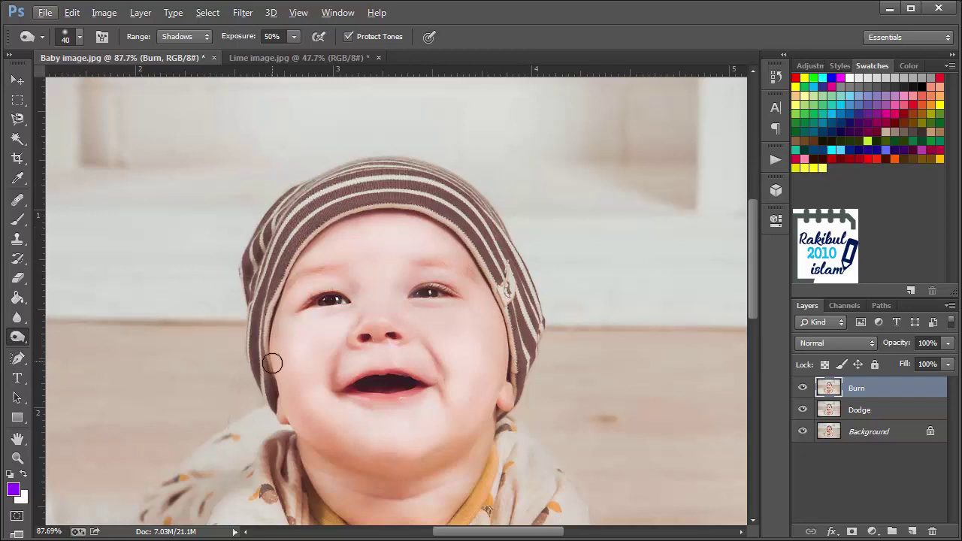
pyautogui.scroll(1, 256, 395)
pyautogui.scroll(1, 255, 395)
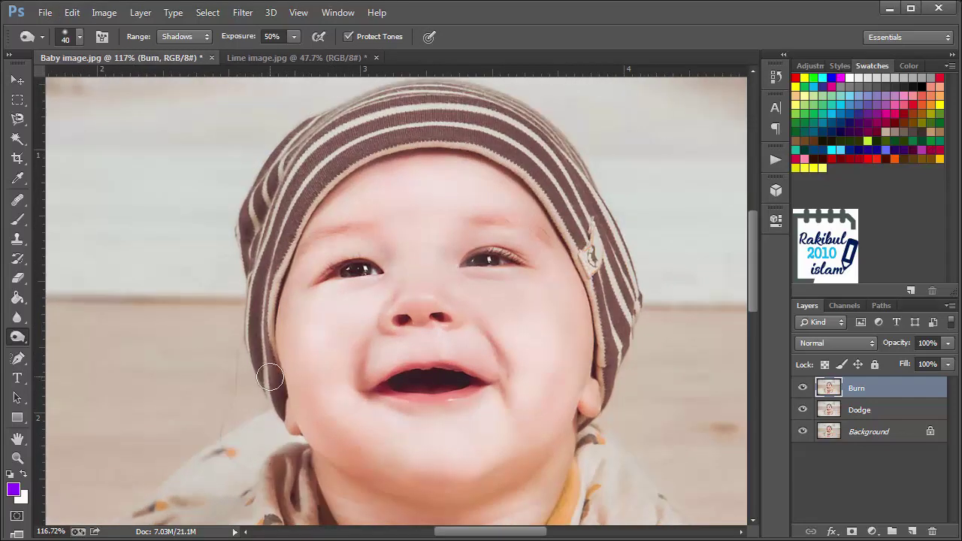
pyautogui.press('[')
pyautogui.press('[')
# Burn the hat's left edge and the stripes across its top and right side.
pyautogui.moveTo(276, 409); pyautogui.dragTo(252, 286)
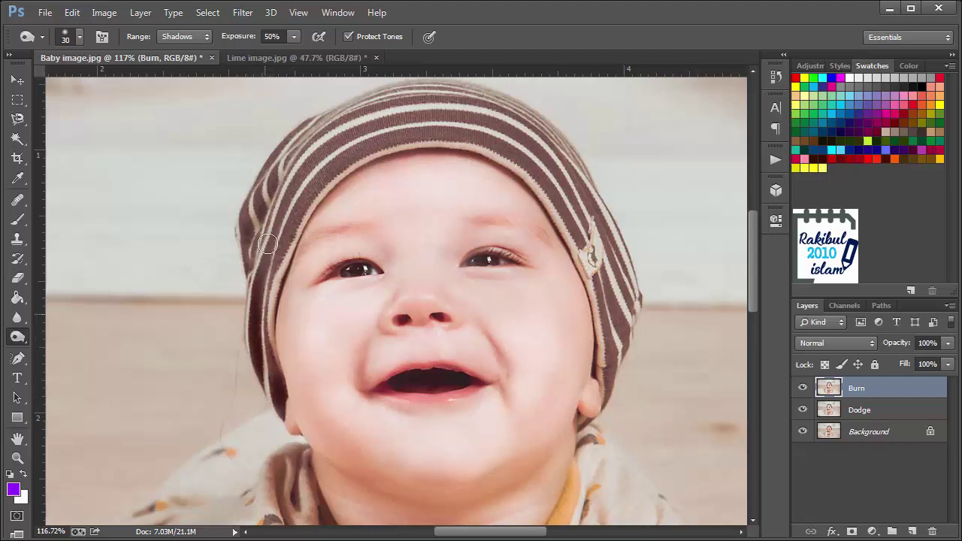
pyautogui.moveTo(268, 244)
pyautogui.mouseDown()
pyautogui.moveTo(249, 256)
pyautogui.moveTo(292, 157)
pyautogui.moveTo(363, 143)
pyautogui.mouseUp()
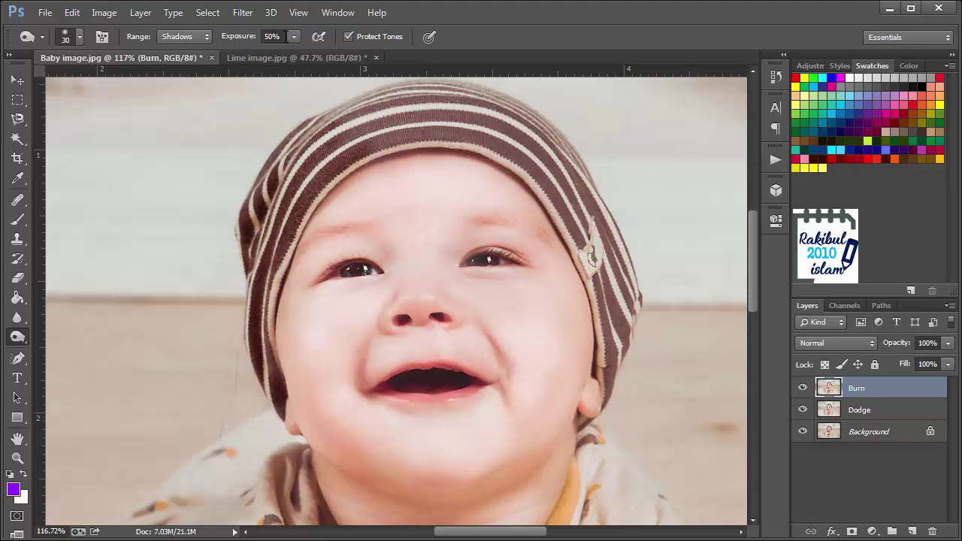
pyautogui.moveTo(355, 147)
pyautogui.mouseDown()
pyautogui.moveTo(350, 109)
pyautogui.moveTo(261, 205)
pyautogui.moveTo(524, 164)
pyautogui.moveTo(413, 89)
pyautogui.moveTo(367, 131)
pyautogui.moveTo(539, 191)
pyautogui.mouseUp()
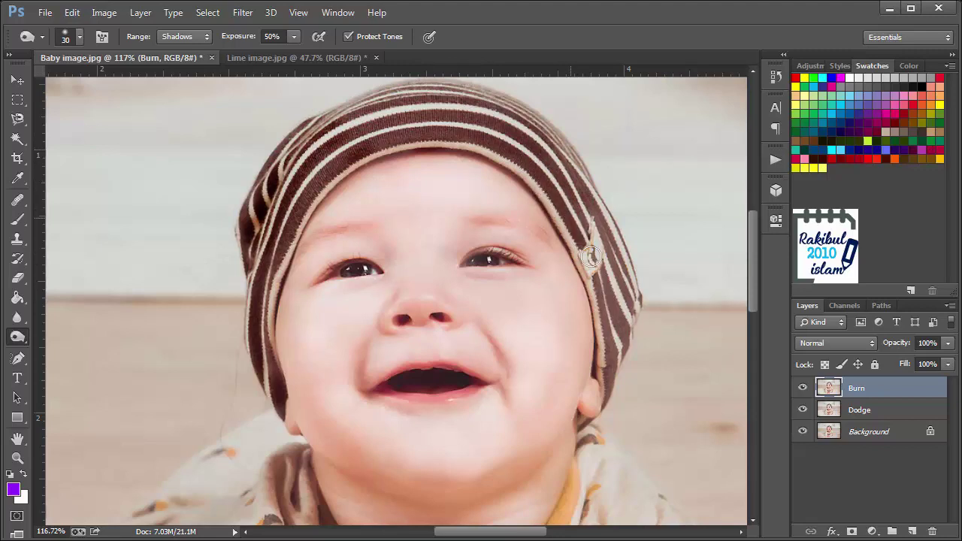
pyautogui.moveTo(590, 257)
pyautogui.mouseDown()
pyautogui.moveTo(627, 295)
pyautogui.moveTo(604, 301)
pyautogui.moveTo(620, 298)
pyautogui.moveTo(607, 369)
pyautogui.moveTo(624, 347)
pyautogui.mouseUp()
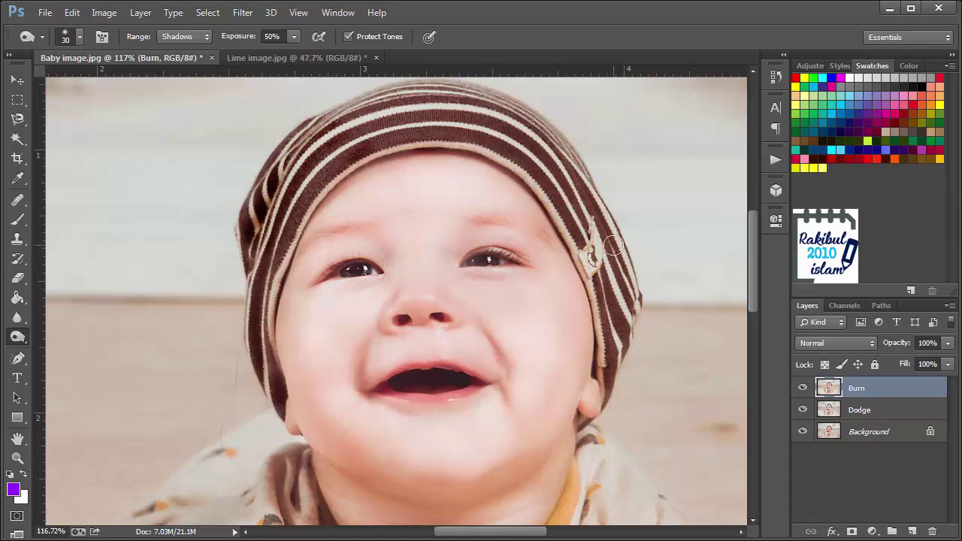
pyautogui.scroll(-2, 612, 245)
pyautogui.scroll(-2, 613, 245)
pyautogui.scroll(-2, 613, 246)
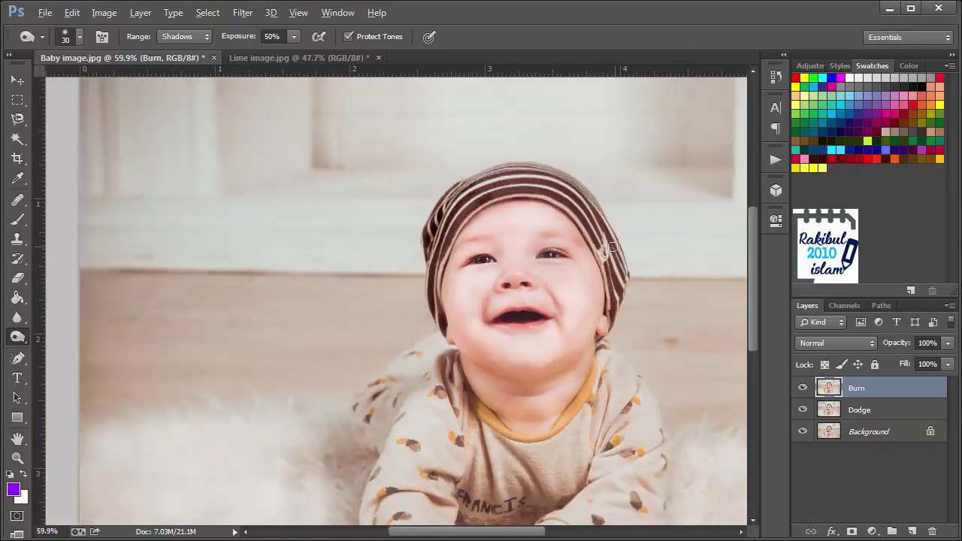
pyautogui.scroll(-1, 604, 251)
# Compare the Burn layer on and off, then set burn Exposure to 75%.
pyautogui.scroll(-1, 604, 252)
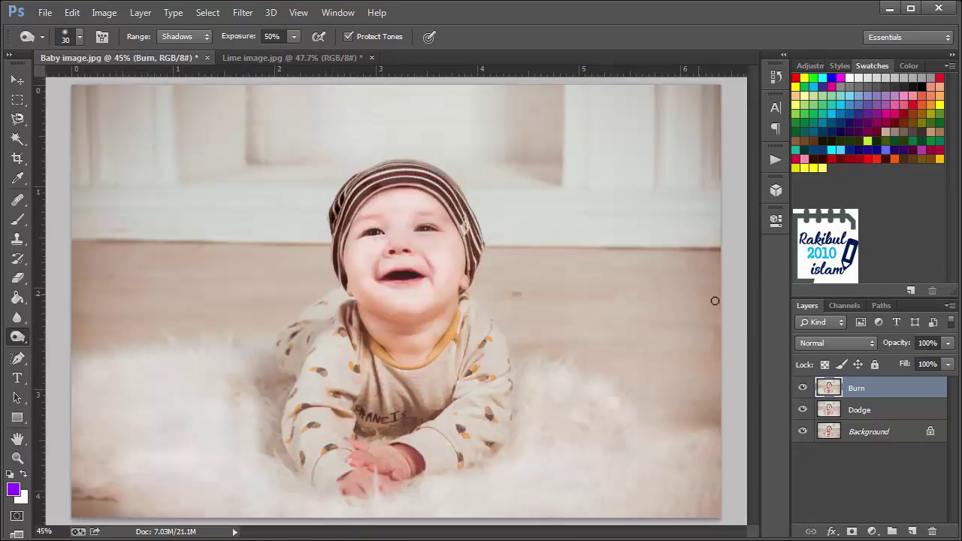
pyautogui.click(803, 389)
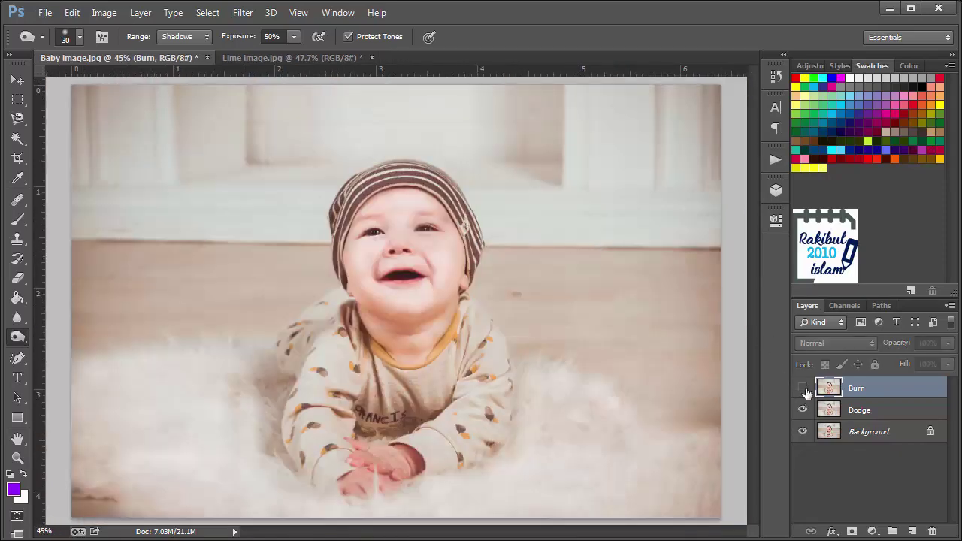
pyautogui.click(803, 388)
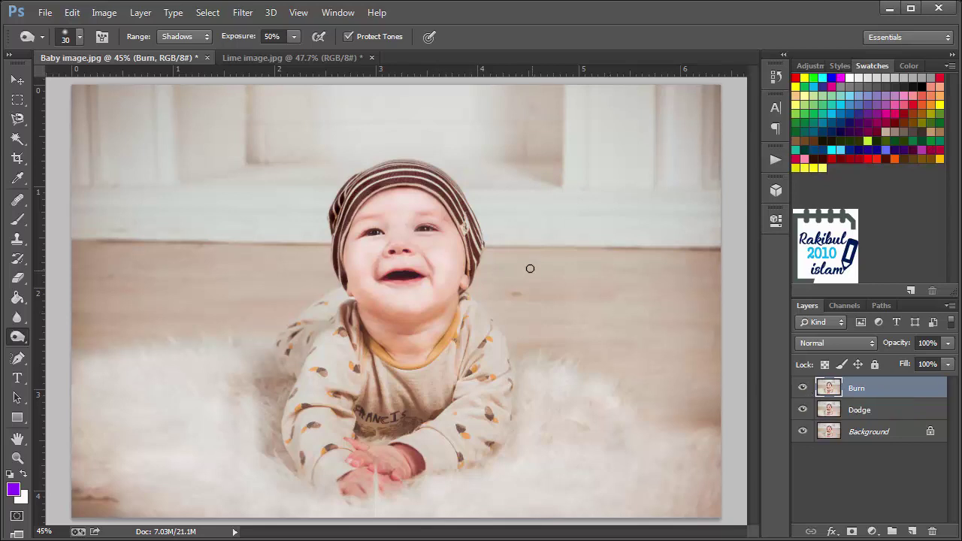
pyautogui.click(296, 39)
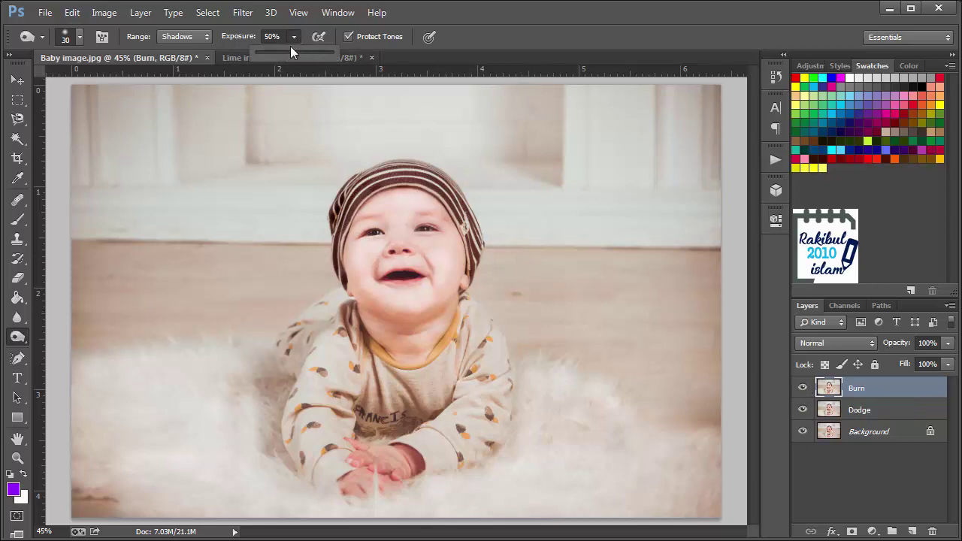
pyautogui.moveTo(297, 50); pyautogui.dragTo(312, 50)
# Burn the hat's left edge and its left and right stripes again.
pyautogui.scroll(2, 393, 232)
pyautogui.scroll(1, 406, 241)
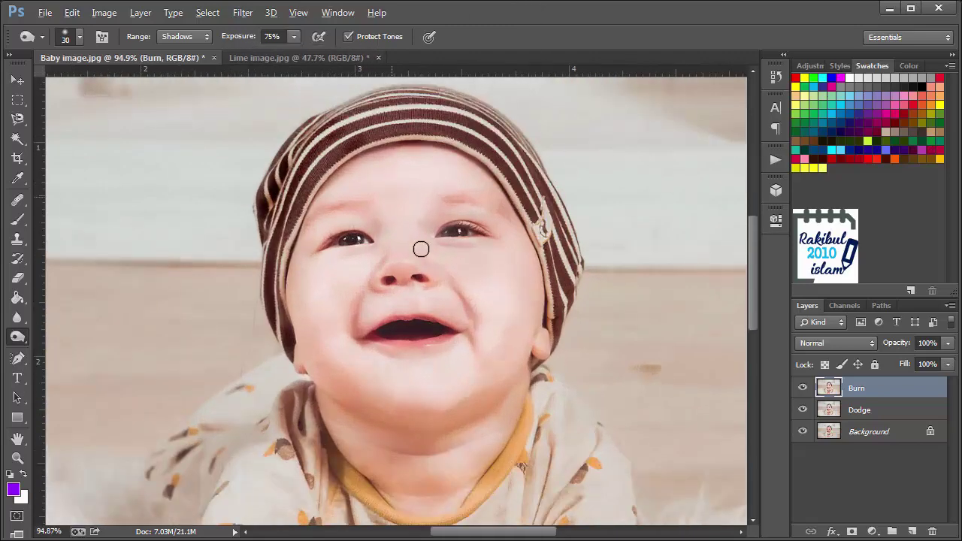
pyautogui.scroll(2, 375, 318)
pyautogui.scroll(2, 268, 397)
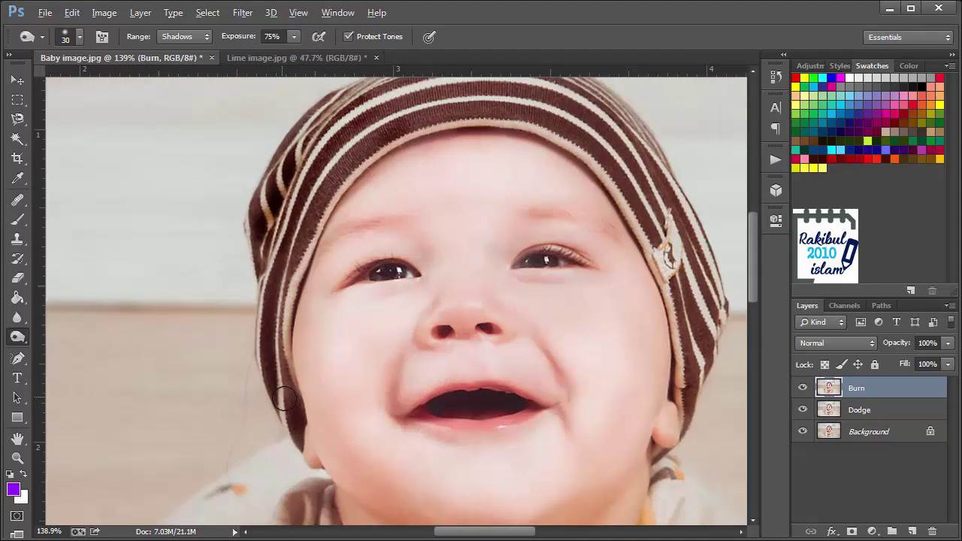
pyautogui.moveTo(270, 307)
pyautogui.mouseDown()
pyautogui.moveTo(293, 203)
pyautogui.moveTo(278, 225)
pyautogui.moveTo(266, 210)
pyautogui.moveTo(323, 154)
pyautogui.moveTo(406, 120)
pyautogui.moveTo(509, 108)
pyautogui.moveTo(446, 183)
pyautogui.moveTo(338, 181)
pyautogui.moveTo(466, 169)
pyautogui.moveTo(518, 196)
pyautogui.moveTo(407, 154)
pyautogui.moveTo(300, 184)
pyautogui.moveTo(465, 129)
pyautogui.moveTo(601, 300)
pyautogui.moveTo(601, 233)
pyautogui.moveTo(624, 286)
pyautogui.moveTo(638, 413)
pyautogui.moveTo(660, 333)
pyautogui.moveTo(638, 458)
pyautogui.moveTo(661, 389)
pyautogui.mouseUp()
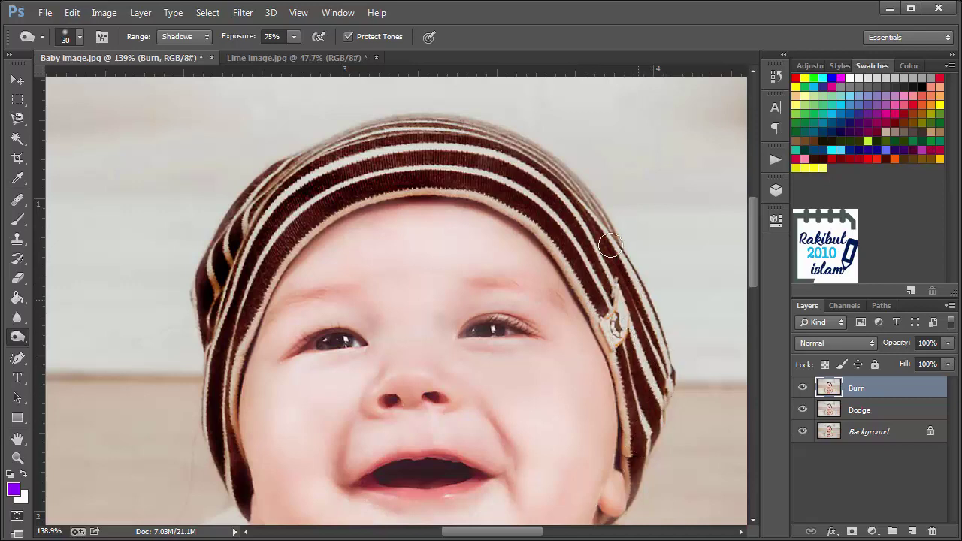
pyautogui.moveTo(610, 245); pyautogui.dragTo(512, 154)
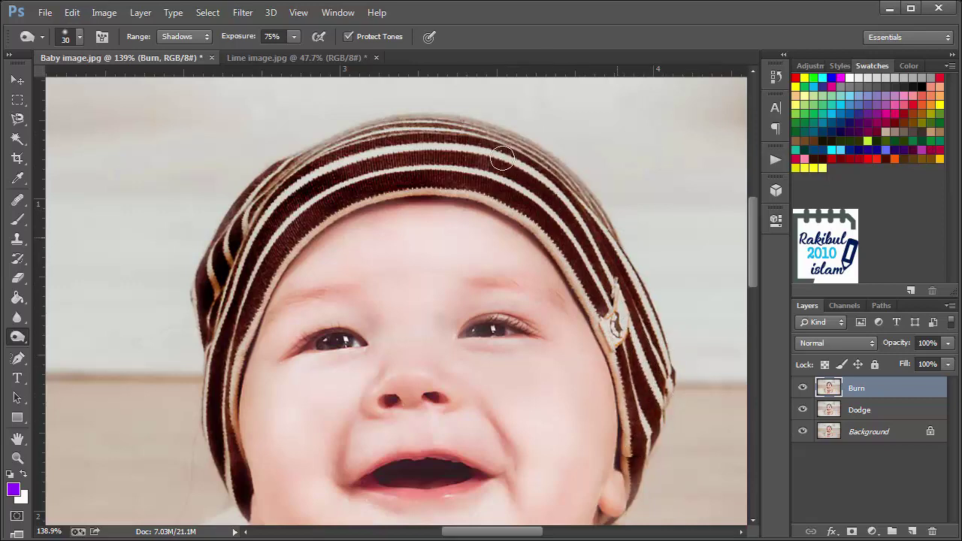
pyautogui.moveTo(243, 214)
pyautogui.mouseDown()
pyautogui.moveTo(208, 277)
pyautogui.moveTo(432, 175)
pyautogui.mouseUp()
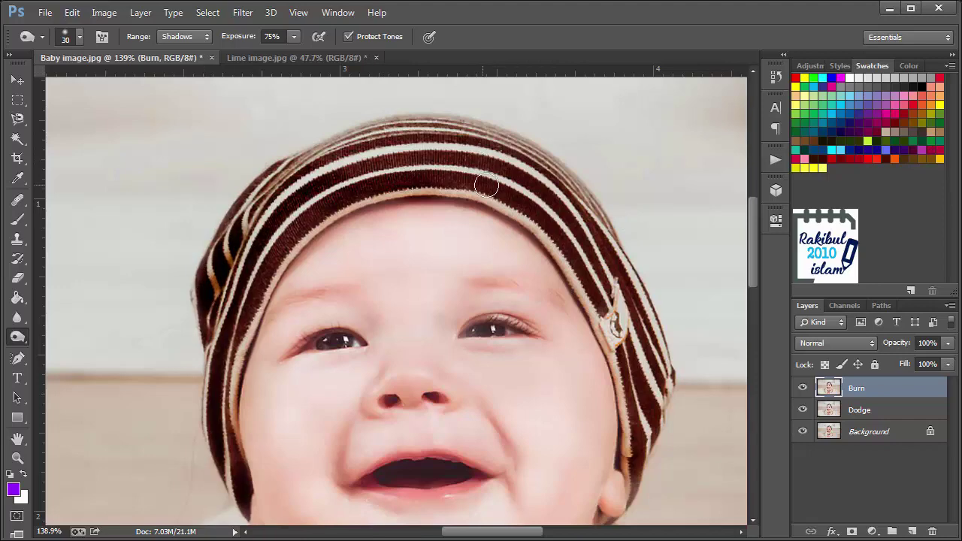
pyautogui.scroll(-1, 594, 223)
pyautogui.scroll(-1, 593, 223)
pyautogui.moveTo(643, 275); pyautogui.dragTo(497, 275)
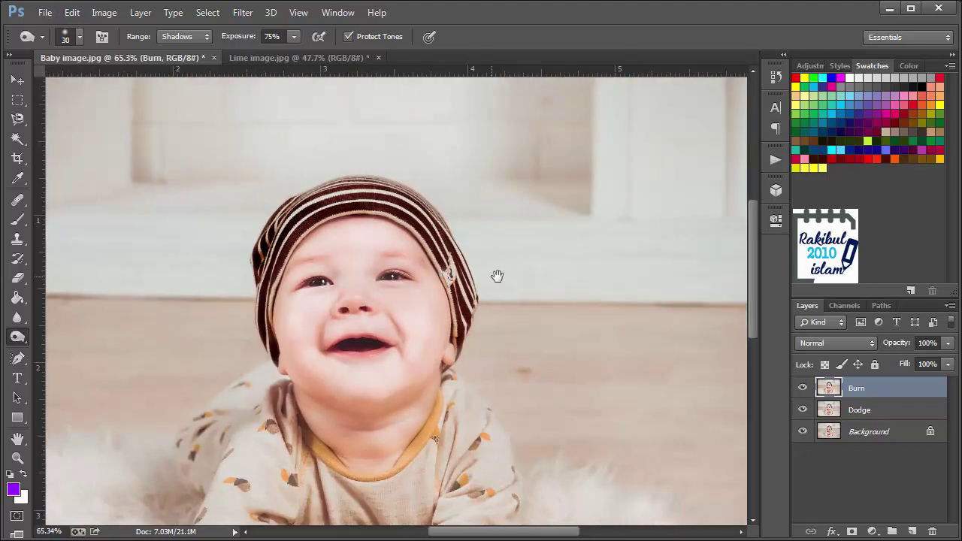
# Toggle the Burn layer's visibility to compare before and after.
pyautogui.scroll(-1, 508, 278)
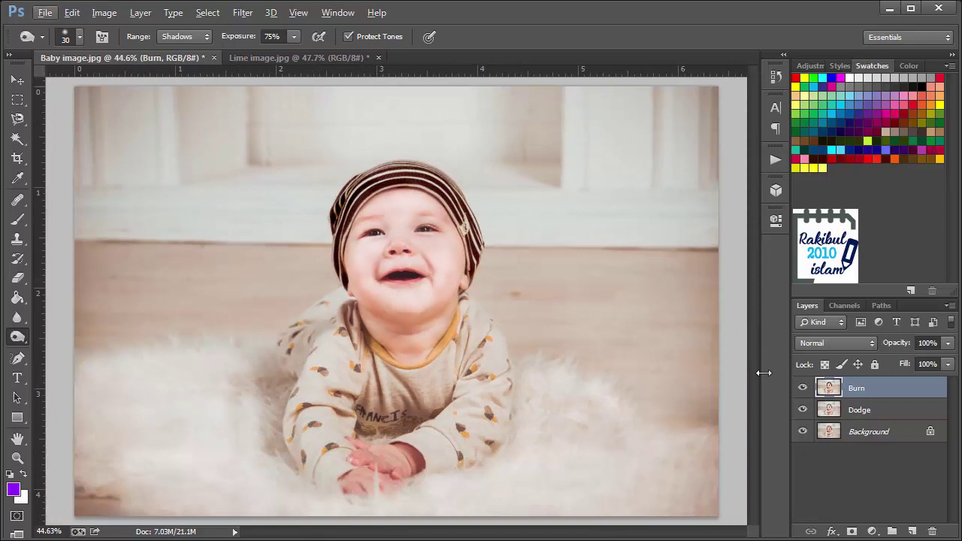
pyautogui.click(801, 389)
pyautogui.click(801, 388)
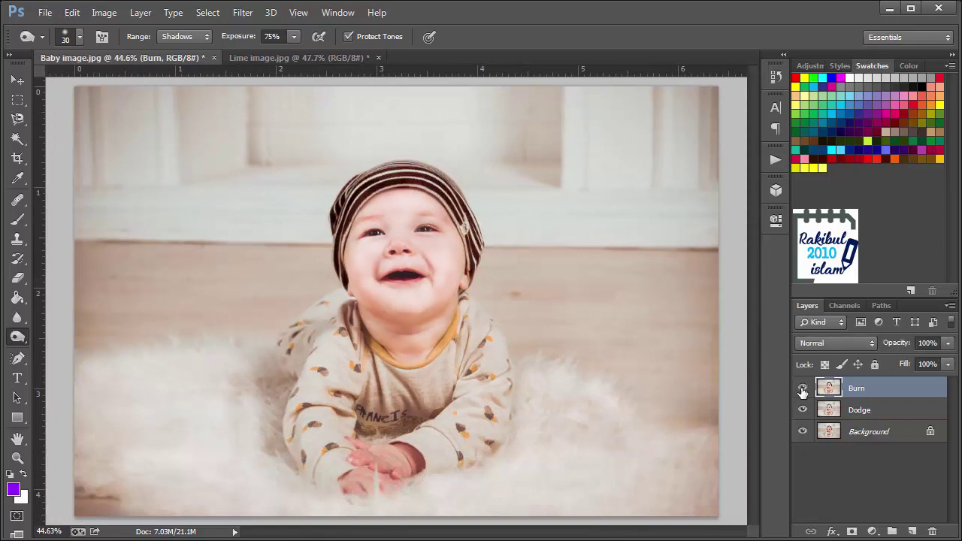
pyautogui.scroll(-1, 636, 329)
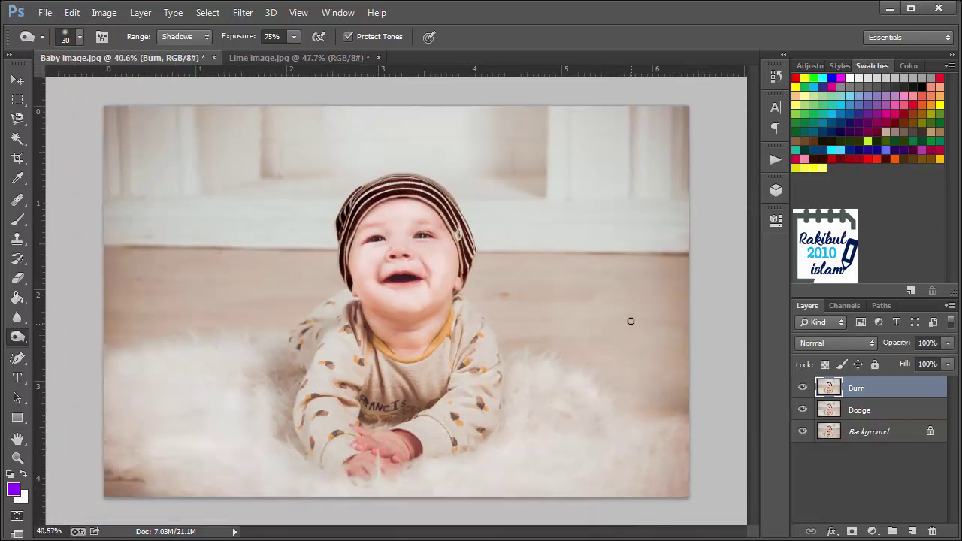
pyautogui.scroll(1, 630, 321)
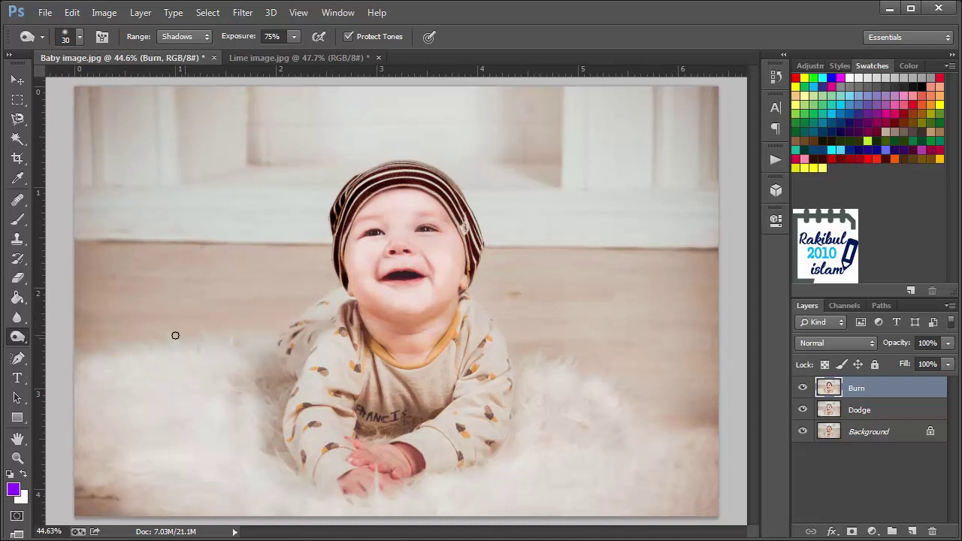
# Reselect the Dodge Tool and bring up the Lime image.jpg document.
pyautogui.rightClick(19, 339)
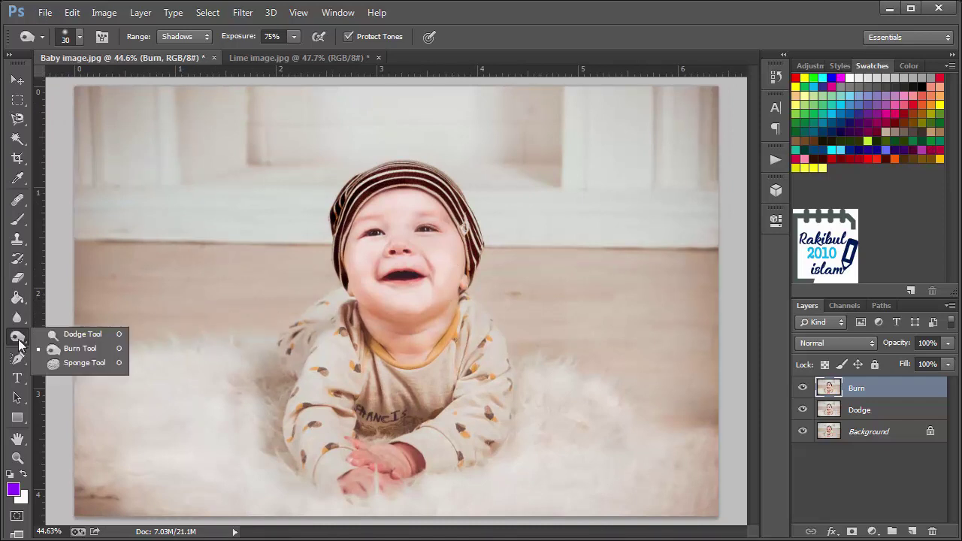
pyautogui.click(77, 338)
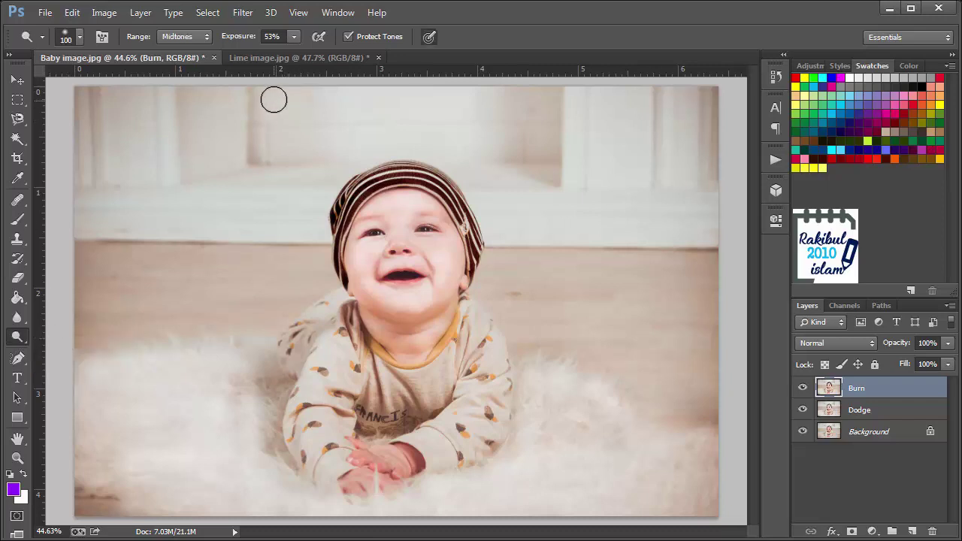
pyautogui.click(273, 57)
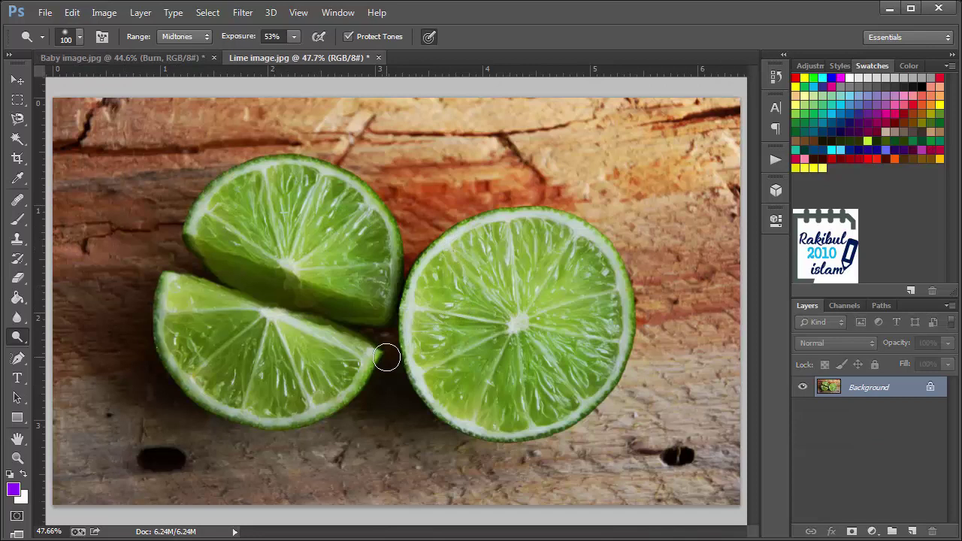
# Duplicate the lime Background to Layer 1 and dodge the three lime slices there.
pyautogui.press('alt')
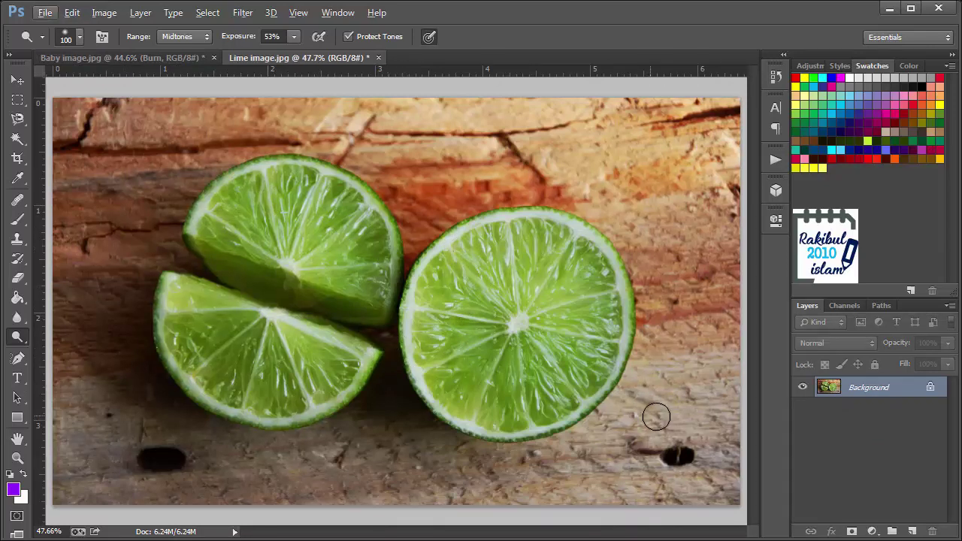
pyautogui.hotkey('ctrl', 'j')
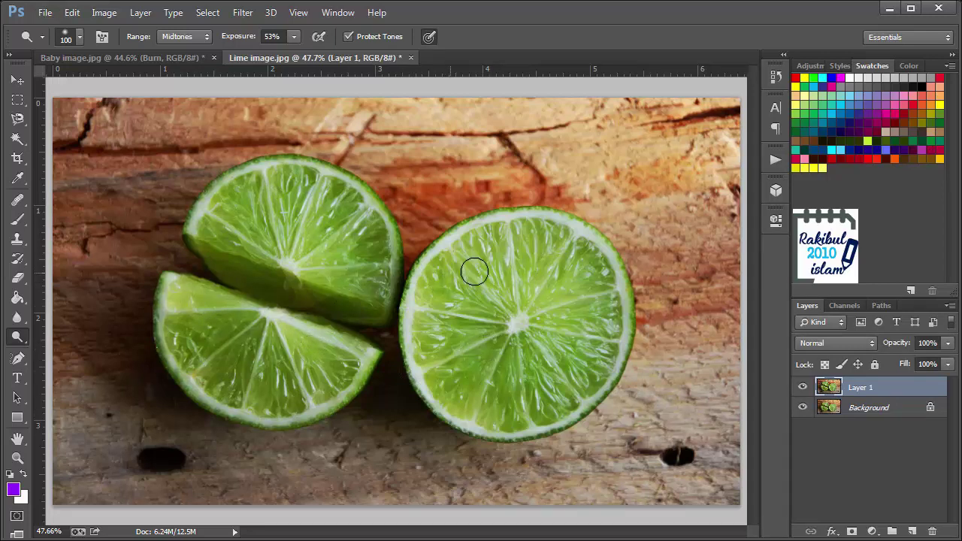
pyautogui.moveTo(180, 288)
pyautogui.mouseDown()
pyautogui.moveTo(343, 350)
pyautogui.moveTo(185, 306)
pyautogui.moveTo(354, 385)
pyautogui.moveTo(173, 326)
pyautogui.moveTo(328, 397)
pyautogui.moveTo(209, 375)
pyautogui.moveTo(274, 392)
pyautogui.mouseUp()
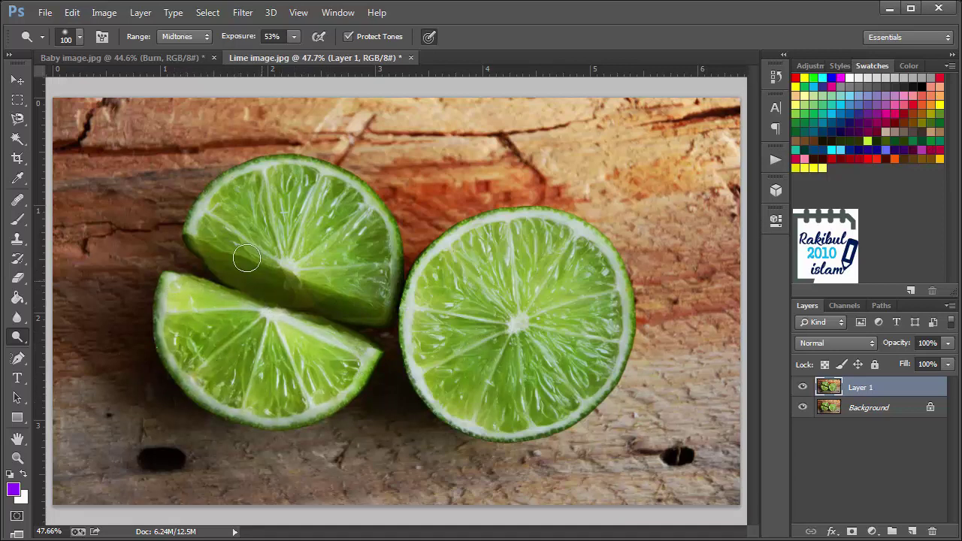
pyautogui.moveTo(209, 236)
pyautogui.mouseDown()
pyautogui.moveTo(283, 279)
pyautogui.moveTo(368, 297)
pyautogui.moveTo(353, 210)
pyautogui.moveTo(227, 204)
pyautogui.moveTo(298, 172)
pyautogui.moveTo(233, 251)
pyautogui.moveTo(296, 229)
pyautogui.moveTo(368, 223)
pyautogui.mouseUp()
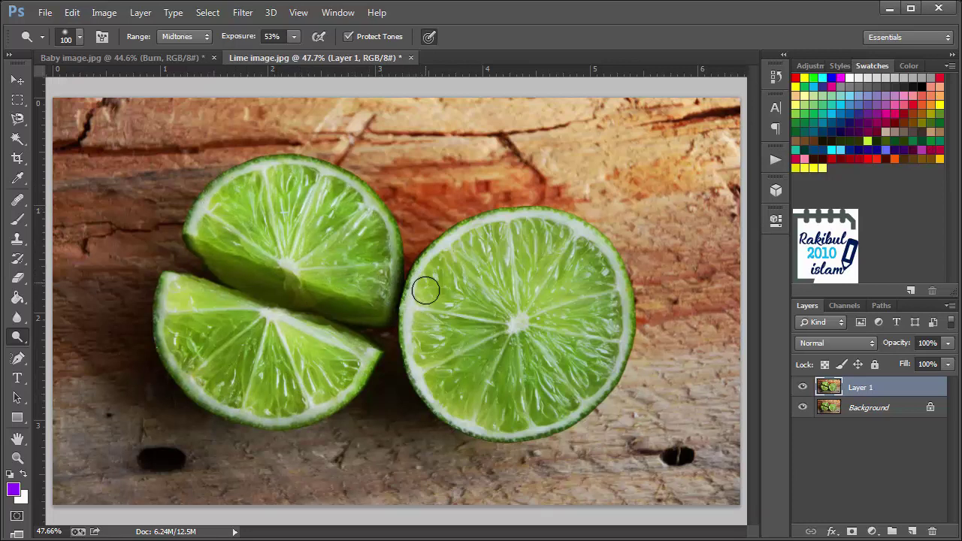
pyautogui.moveTo(425, 285)
pyautogui.mouseDown()
pyautogui.moveTo(436, 284)
pyautogui.moveTo(443, 330)
pyautogui.moveTo(465, 341)
pyautogui.moveTo(501, 273)
pyautogui.moveTo(508, 301)
pyautogui.moveTo(561, 247)
pyautogui.moveTo(605, 315)
pyautogui.moveTo(563, 392)
pyautogui.moveTo(465, 404)
pyautogui.moveTo(518, 323)
pyautogui.moveTo(516, 404)
pyautogui.moveTo(599, 379)
pyautogui.moveTo(603, 270)
pyautogui.moveTo(436, 281)
pyautogui.moveTo(543, 337)
pyautogui.moveTo(482, 346)
pyautogui.mouseUp()
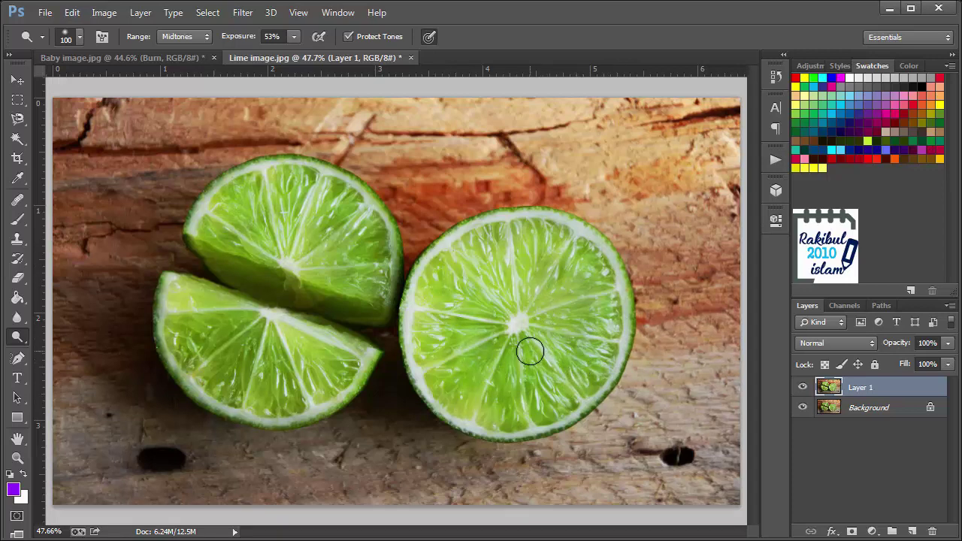
# Compare Layer 1 with the original by toggling its visibility, and lower its opacity to 61%.
pyautogui.click(803, 389)
pyautogui.click(803, 387)
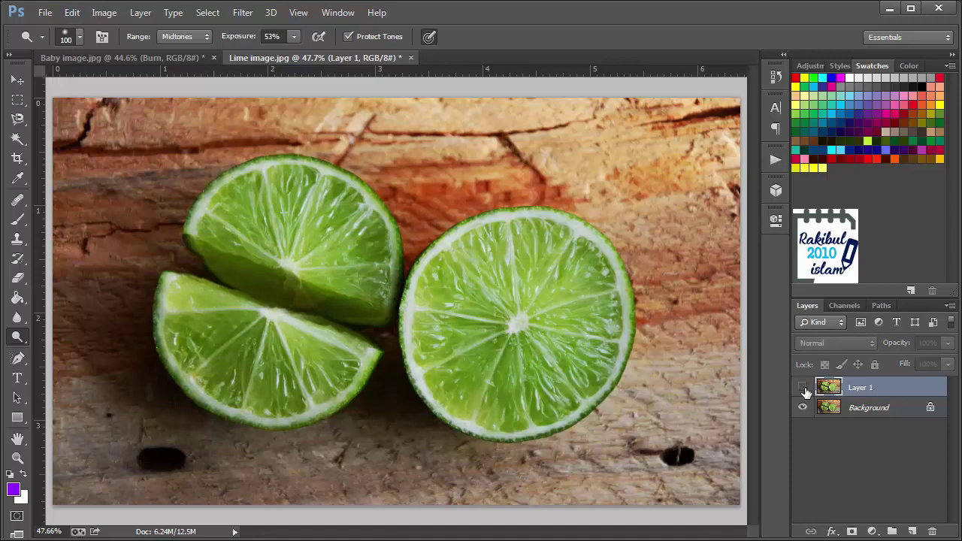
pyautogui.click(803, 388)
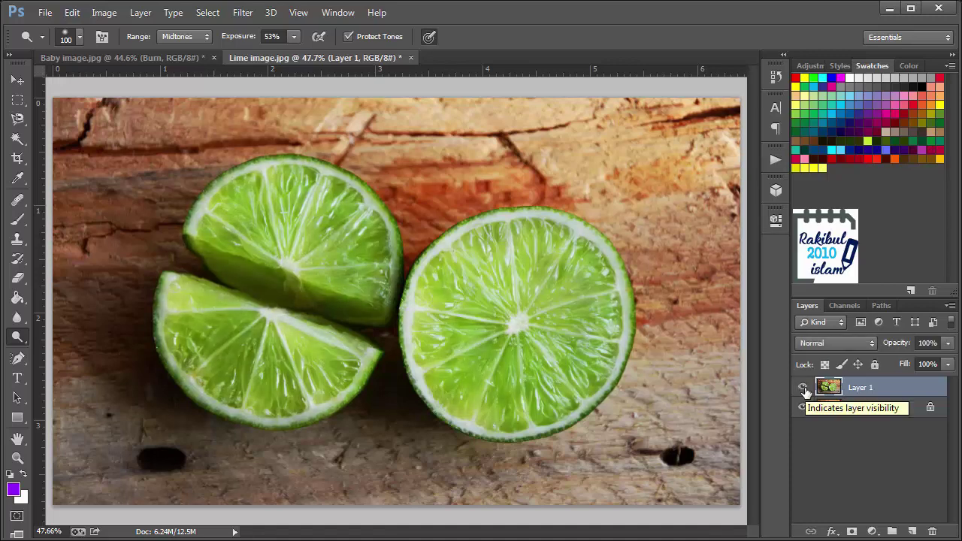
pyautogui.click(946, 343)
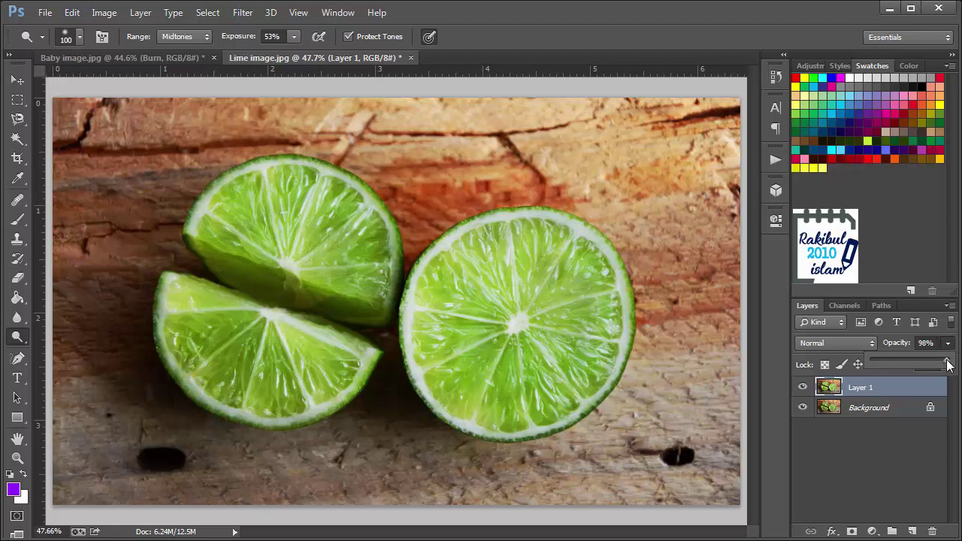
pyautogui.click(804, 386)
pyautogui.click(802, 387)
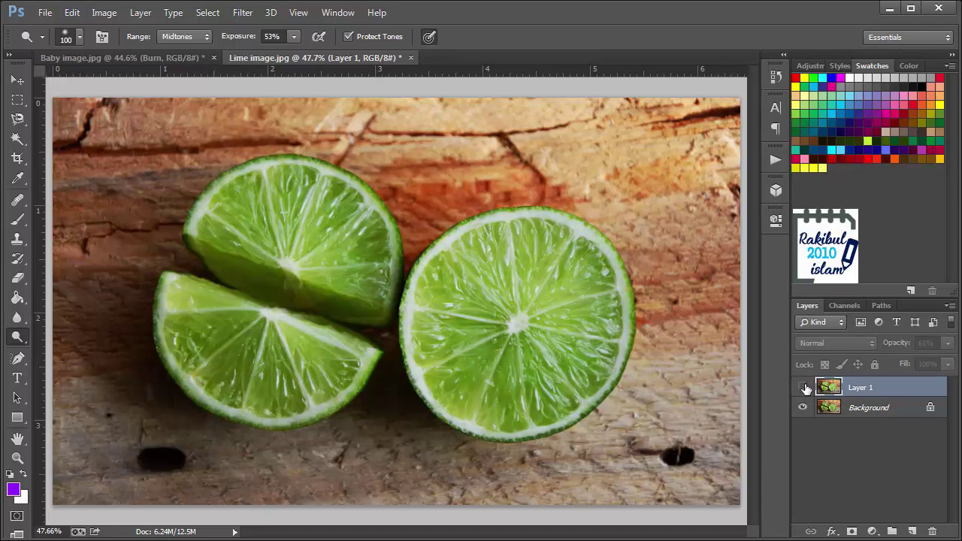
pyautogui.click(802, 387)
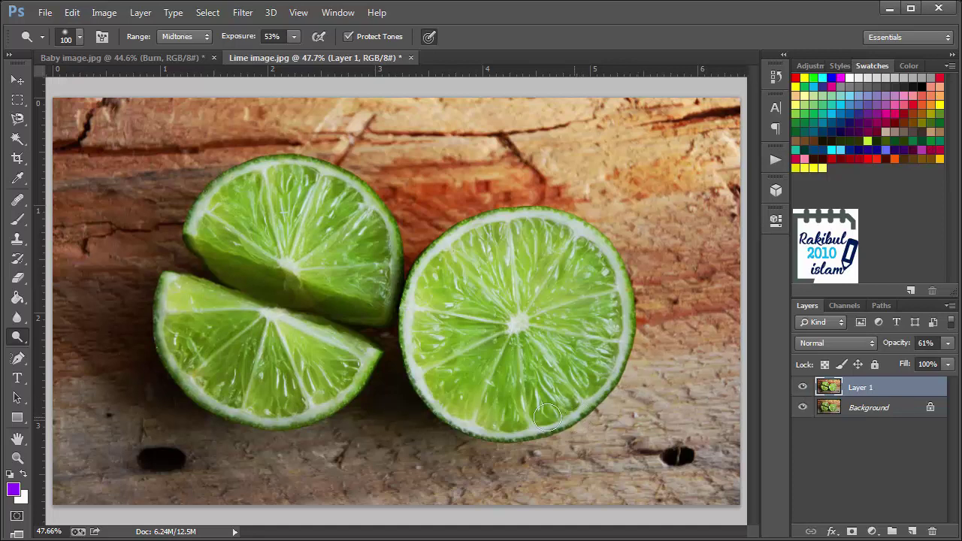
# Switch from the Dodge group to the Sponge tool, then to the Magnetic Lasso with 30 px feather.
pyautogui.rightClick(18, 337)
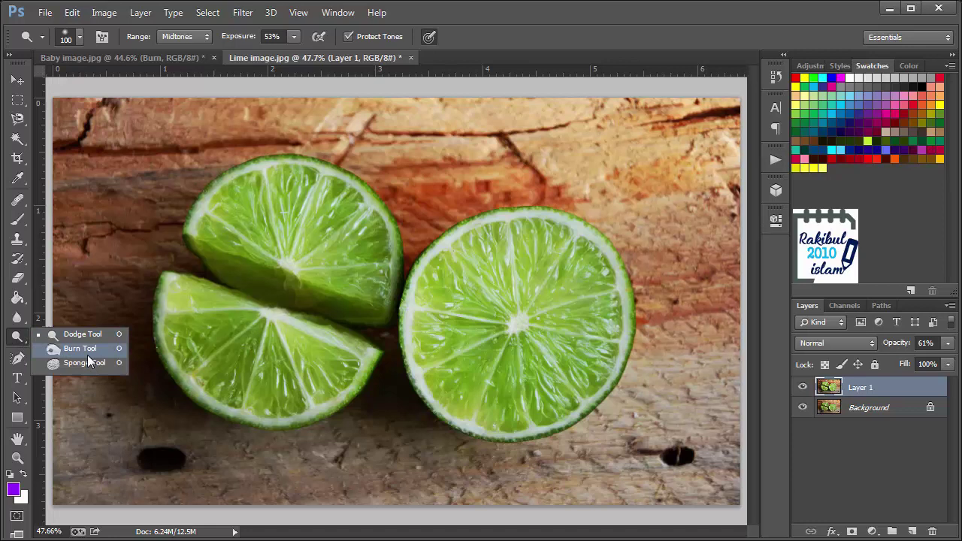
pyautogui.click(87, 364)
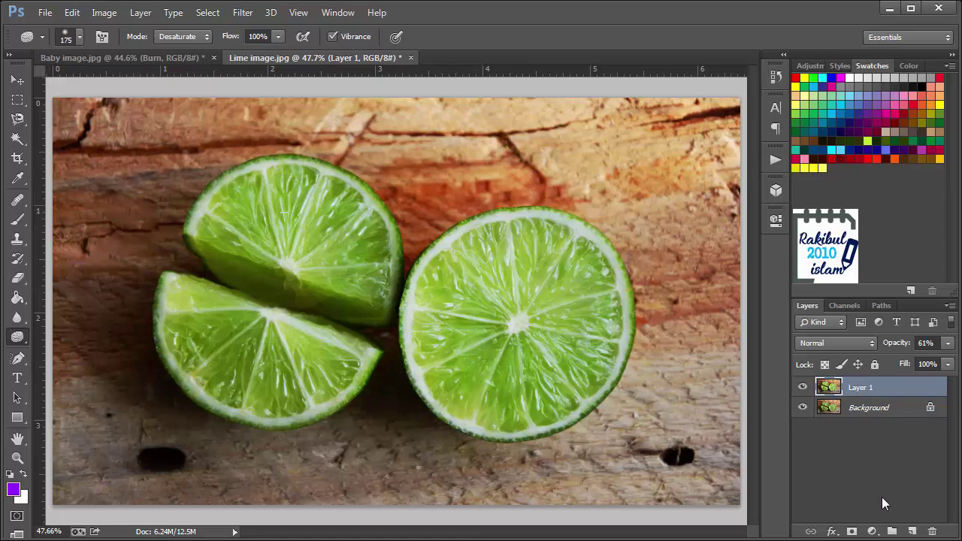
pyautogui.click(19, 120)
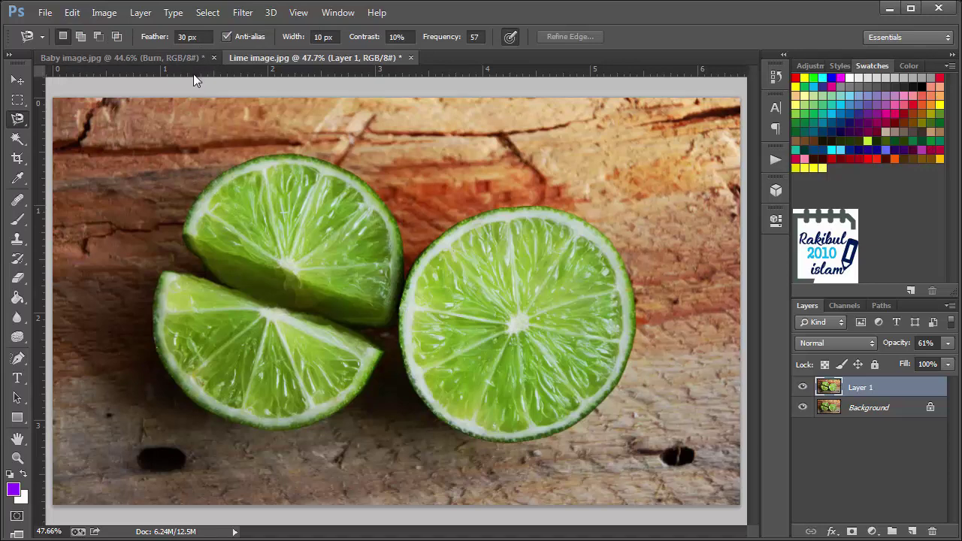
pyautogui.press('alt')
# Trace a Magnetic Lasso outline around the upper wedge, right lime and lower wedge, then close it.
pyautogui.scroll(5, 206, 249)
pyautogui.click(231, 330)
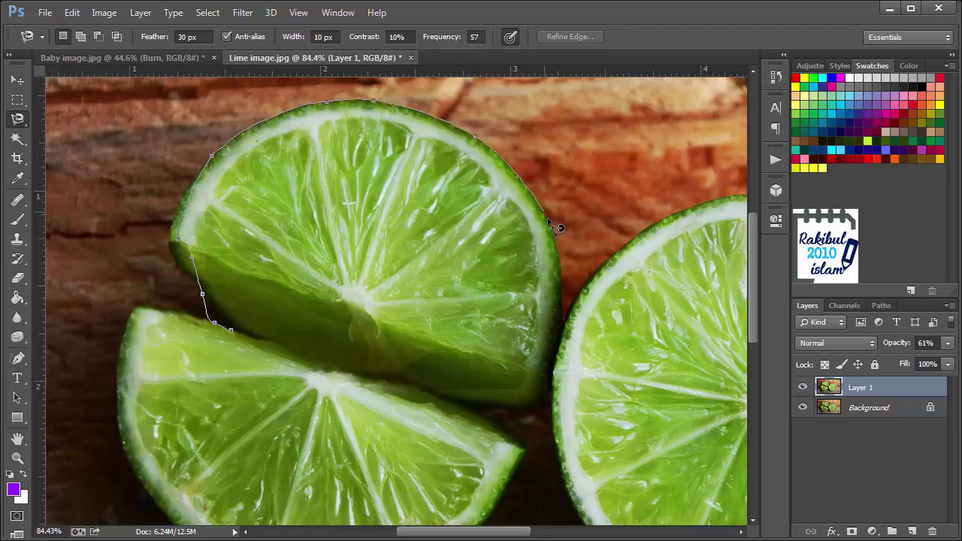
pyautogui.moveTo(490, 274)
pyautogui.mouseDown()
pyautogui.moveTo(367, 306)
pyautogui.moveTo(255, 306)
pyautogui.mouseUp()
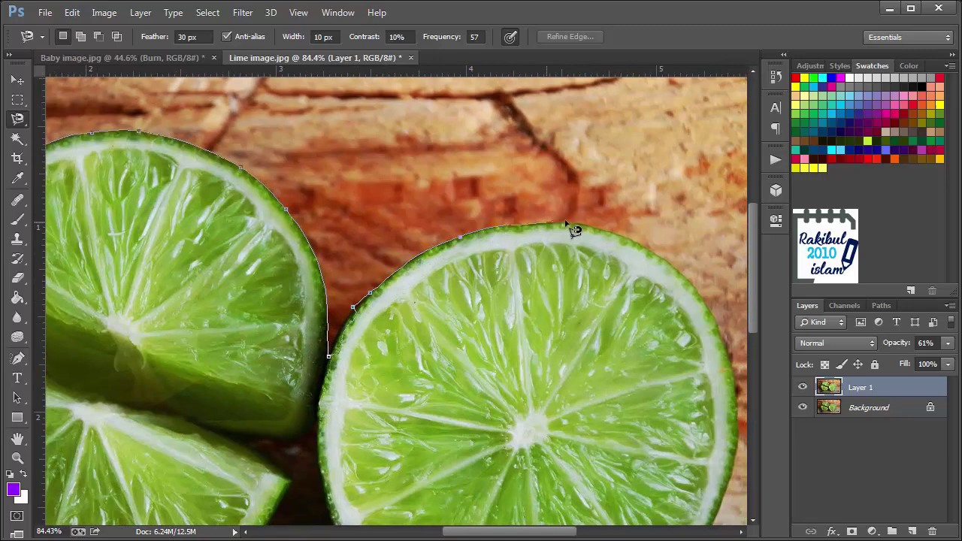
pyautogui.moveTo(668, 276)
pyautogui.mouseDown()
pyautogui.moveTo(496, 146)
pyautogui.moveTo(484, 122)
pyautogui.mouseUp()
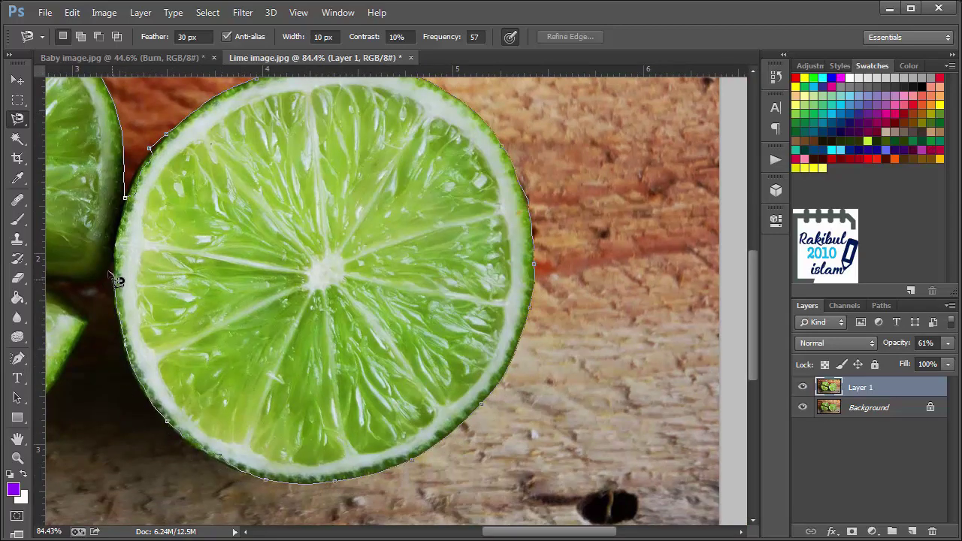
pyautogui.moveTo(108, 270); pyautogui.dragTo(307, 272)
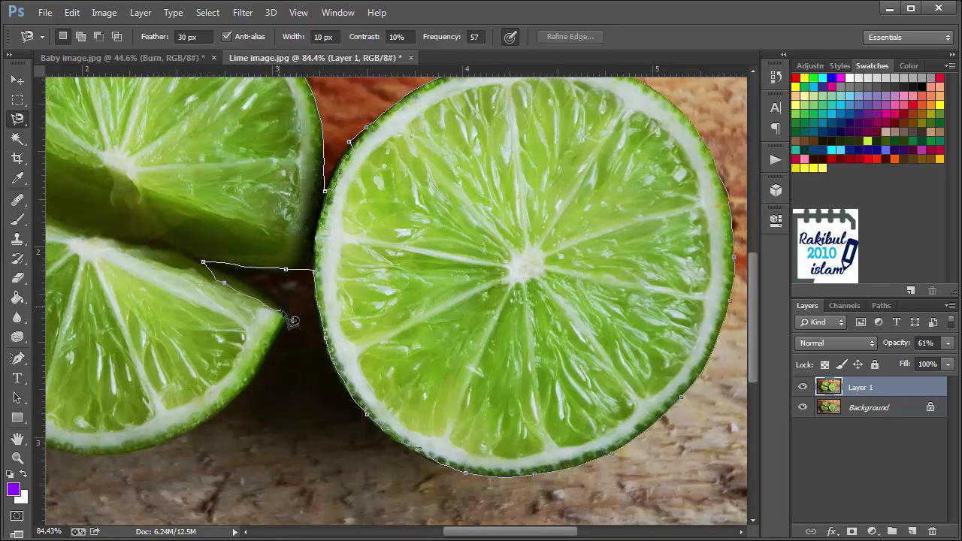
pyautogui.moveTo(284, 328)
pyautogui.mouseDown()
pyautogui.moveTo(378, 253)
pyautogui.moveTo(419, 262)
pyautogui.mouseUp()
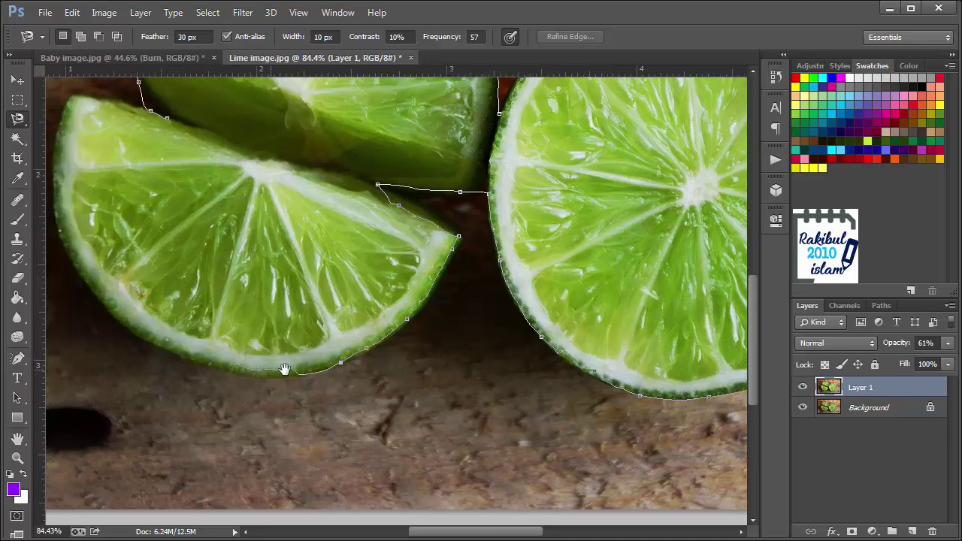
pyautogui.moveTo(203, 372); pyautogui.dragTo(378, 402)
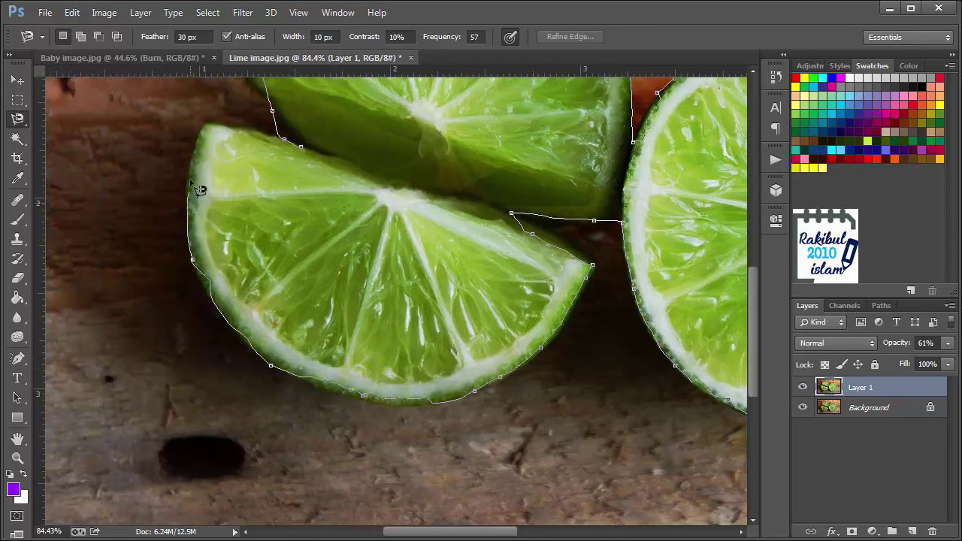
pyautogui.doubleClick(305, 151)
pyautogui.scroll(-2, 390, 200)
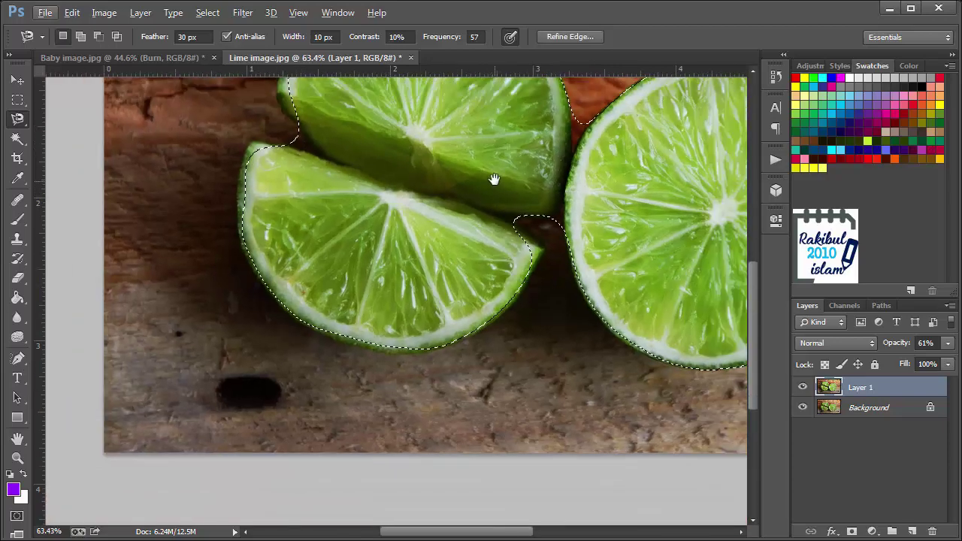
pyautogui.scroll(-1, 494, 181)
pyautogui.scroll(-1, 421, 271)
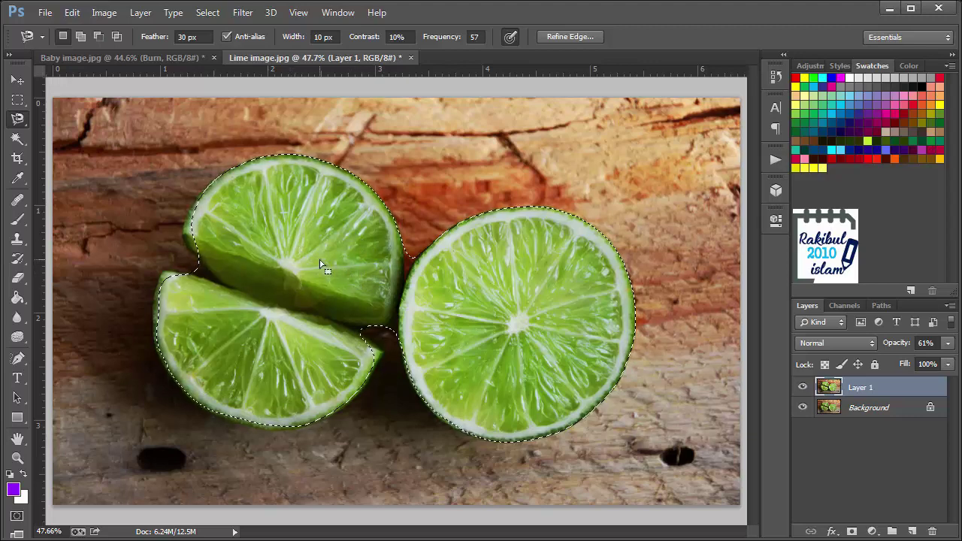
# Invert the selection and copy the wooden background onto a new Layer 2, viewing it alone.
pyautogui.hotkey('ctrl', 'shift', 'i')
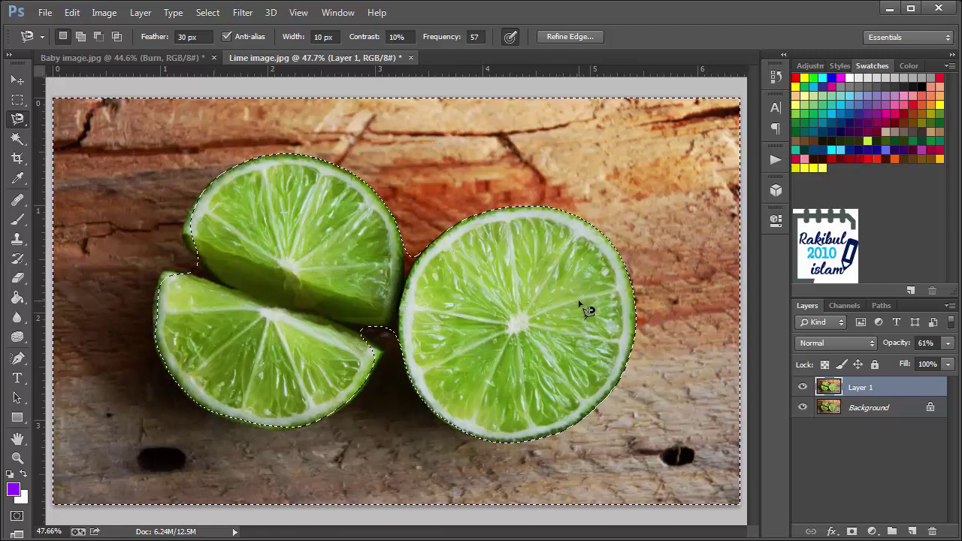
pyautogui.hotkey('ctrl', 'j')
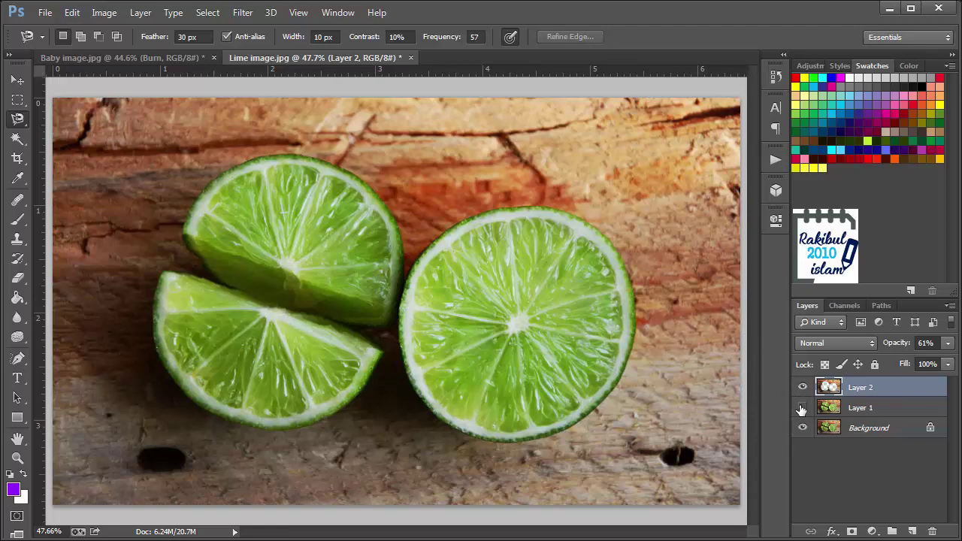
pyautogui.moveTo(801, 408); pyautogui.dragTo(804, 428)
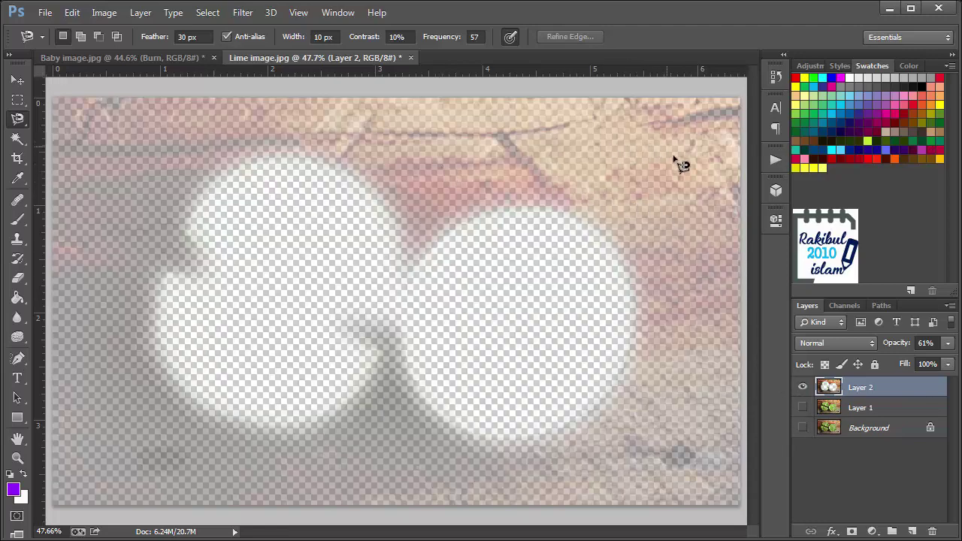
pyautogui.click(803, 407)
pyautogui.click(802, 428)
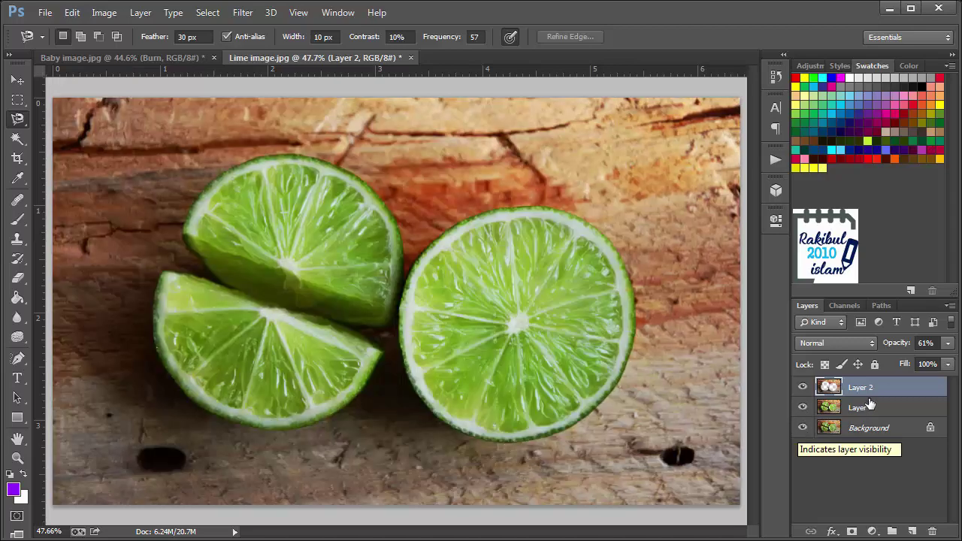
# Check Layer 2's opacity and inspect it with Layer 1 and Background hidden.
pyautogui.click(948, 345)
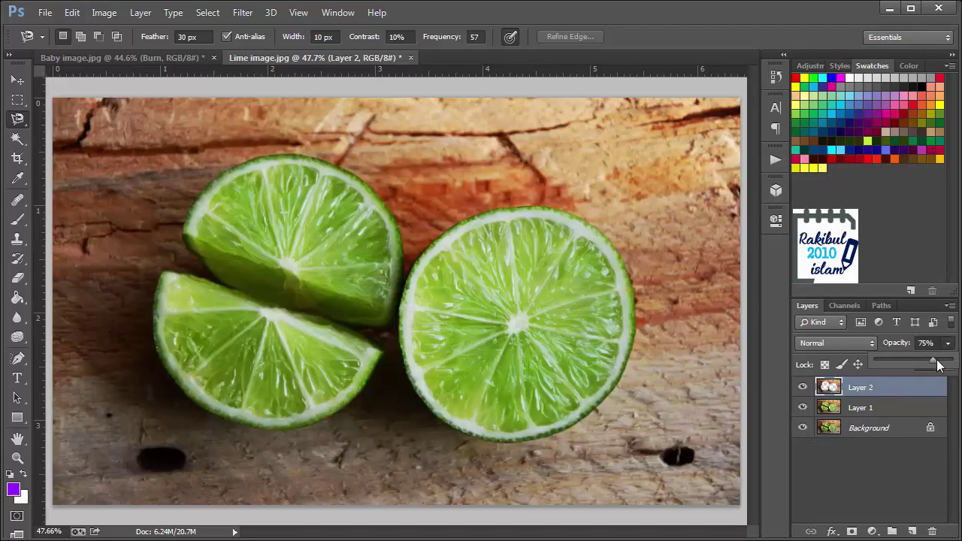
pyautogui.click(802, 406)
pyautogui.click(803, 428)
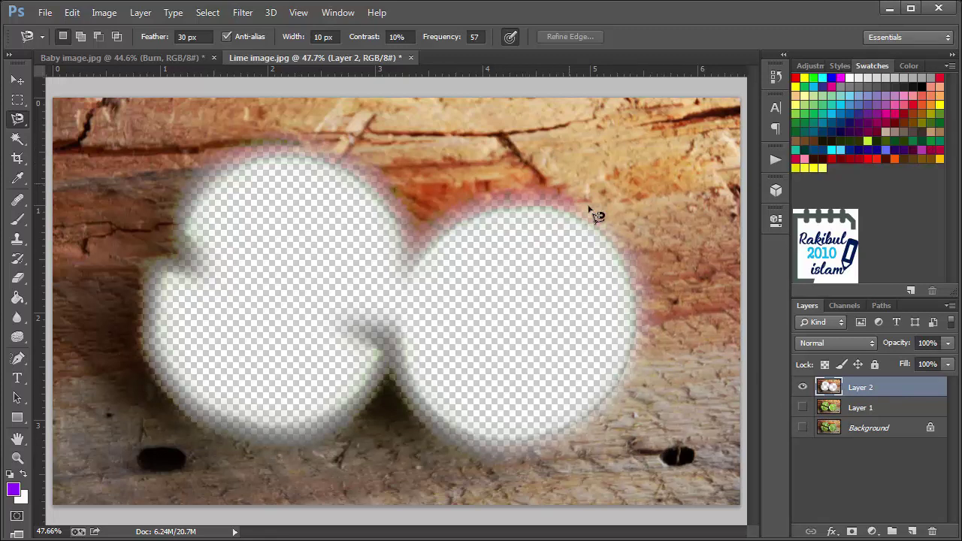
pyautogui.click(802, 406)
pyautogui.click(802, 427)
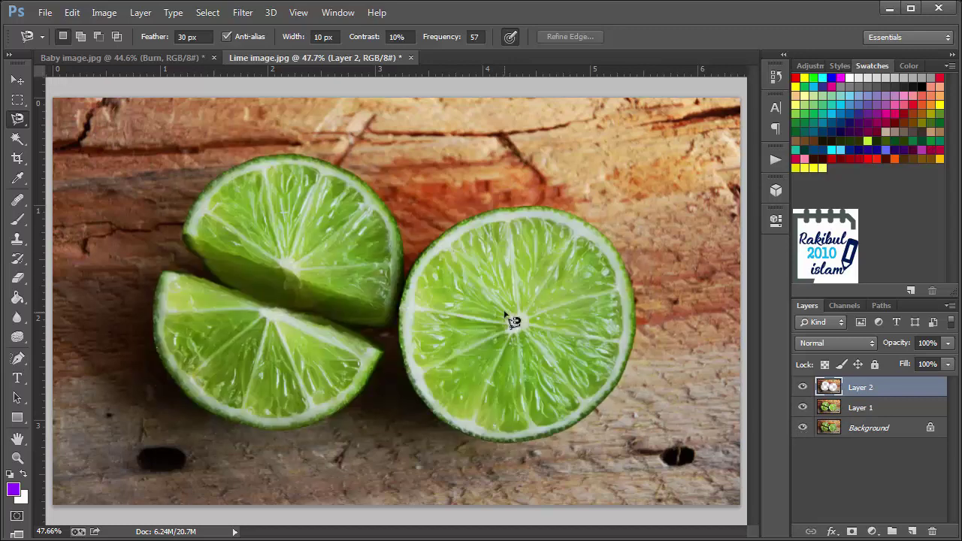
# Choose the Sponge tool for desaturating.
pyautogui.click(17, 81)
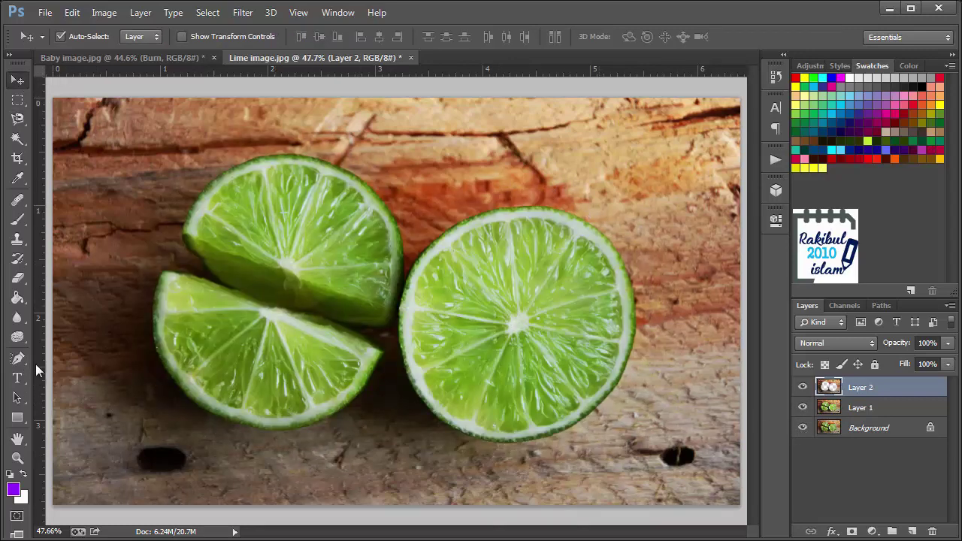
pyautogui.moveTo(17, 338); pyautogui.dragTo(96, 367)
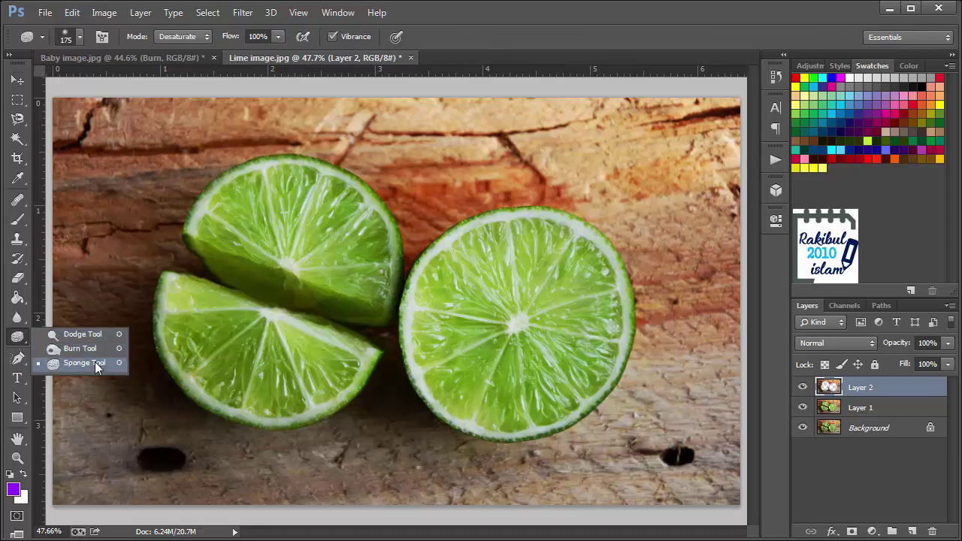
pyautogui.click(96, 367)
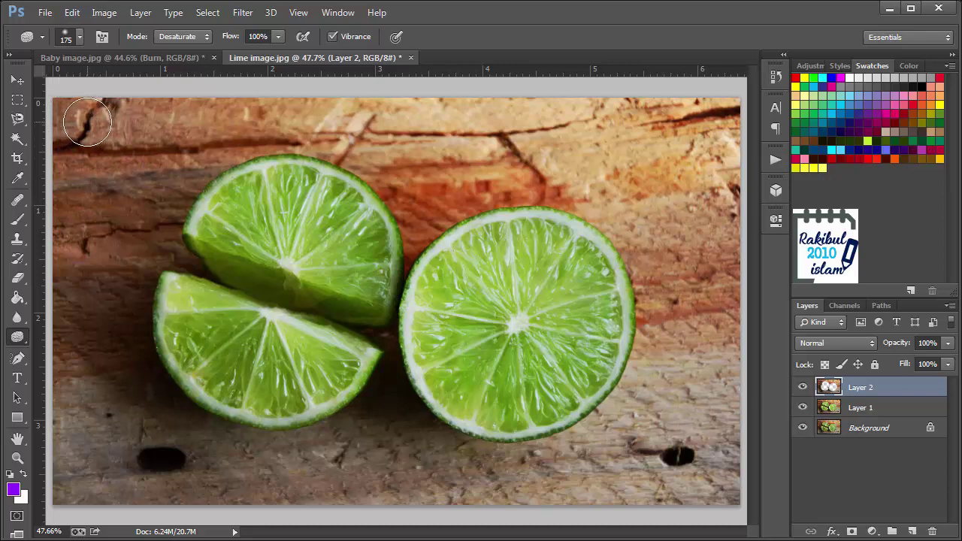
# Desaturate the wood along the top, right side, dark knot, and around the lower wedge and right lime.
pyautogui.moveTo(87, 122)
pyautogui.mouseDown()
pyautogui.moveTo(237, 119)
pyautogui.moveTo(474, 176)
pyautogui.moveTo(573, 127)
pyautogui.mouseUp()
pyautogui.moveTo(732, 130)
pyautogui.mouseDown()
pyautogui.moveTo(755, 232)
pyautogui.moveTo(678, 455)
pyautogui.moveTo(628, 259)
pyautogui.moveTo(657, 140)
pyautogui.moveTo(685, 143)
pyautogui.moveTo(695, 487)
pyautogui.moveTo(711, 492)
pyautogui.moveTo(559, 481)
pyautogui.moveTo(552, 443)
pyautogui.moveTo(586, 443)
pyautogui.moveTo(541, 187)
pyautogui.moveTo(436, 212)
pyautogui.moveTo(408, 167)
pyautogui.moveTo(437, 129)
pyautogui.moveTo(108, 165)
pyautogui.moveTo(143, 208)
pyautogui.moveTo(27, 323)
pyautogui.moveTo(142, 405)
pyautogui.moveTo(193, 423)
pyautogui.moveTo(140, 465)
pyautogui.moveTo(212, 497)
pyautogui.moveTo(290, 437)
pyautogui.moveTo(575, 468)
pyautogui.moveTo(613, 486)
pyautogui.moveTo(556, 430)
pyautogui.moveTo(525, 419)
pyautogui.moveTo(462, 330)
pyautogui.moveTo(473, 225)
pyautogui.moveTo(440, 173)
pyautogui.moveTo(443, 121)
pyautogui.mouseUp()
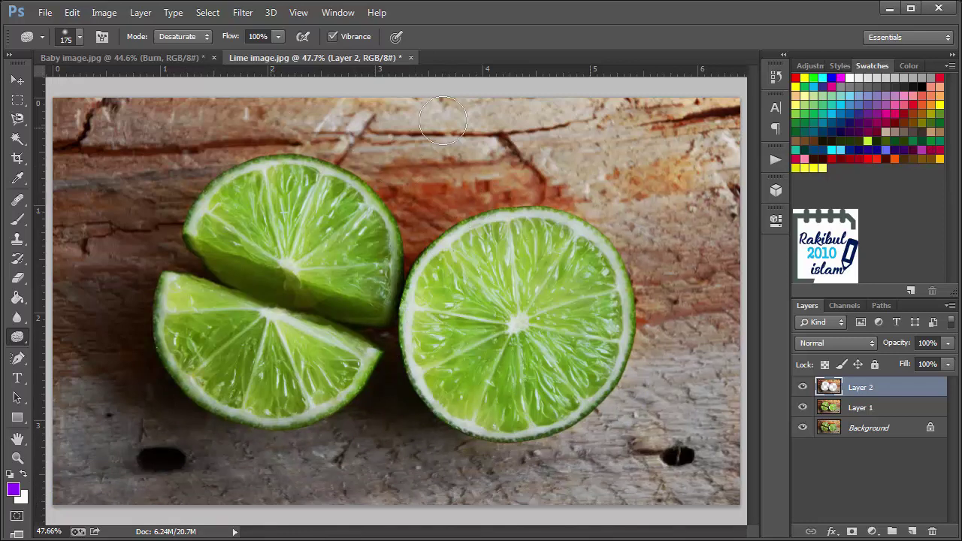
pyautogui.moveTo(644, 151)
pyautogui.mouseDown()
pyautogui.moveTo(723, 212)
pyautogui.moveTo(688, 488)
pyautogui.moveTo(675, 282)
pyautogui.moveTo(672, 290)
pyautogui.moveTo(556, 202)
pyautogui.moveTo(444, 188)
pyautogui.moveTo(282, 139)
pyautogui.moveTo(327, 176)
pyautogui.mouseUp()
pyautogui.moveTo(286, 375)
pyautogui.mouseDown()
pyautogui.moveTo(332, 311)
pyautogui.moveTo(334, 368)
pyautogui.moveTo(447, 263)
pyautogui.moveTo(441, 418)
pyautogui.moveTo(478, 361)
pyautogui.moveTo(545, 205)
pyautogui.moveTo(525, 318)
pyautogui.mouseUp()
pyautogui.moveTo(581, 278)
pyautogui.mouseDown()
pyautogui.moveTo(535, 406)
pyautogui.moveTo(627, 311)
pyautogui.moveTo(635, 331)
pyautogui.moveTo(458, 215)
pyautogui.mouseUp()
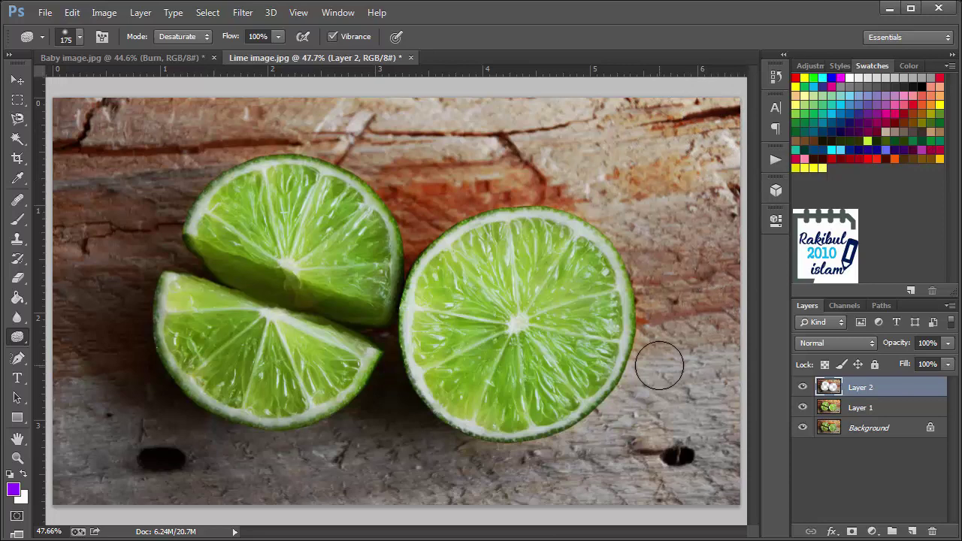
pyautogui.click(802, 387)
pyautogui.click(802, 387)
pyautogui.click(802, 387)
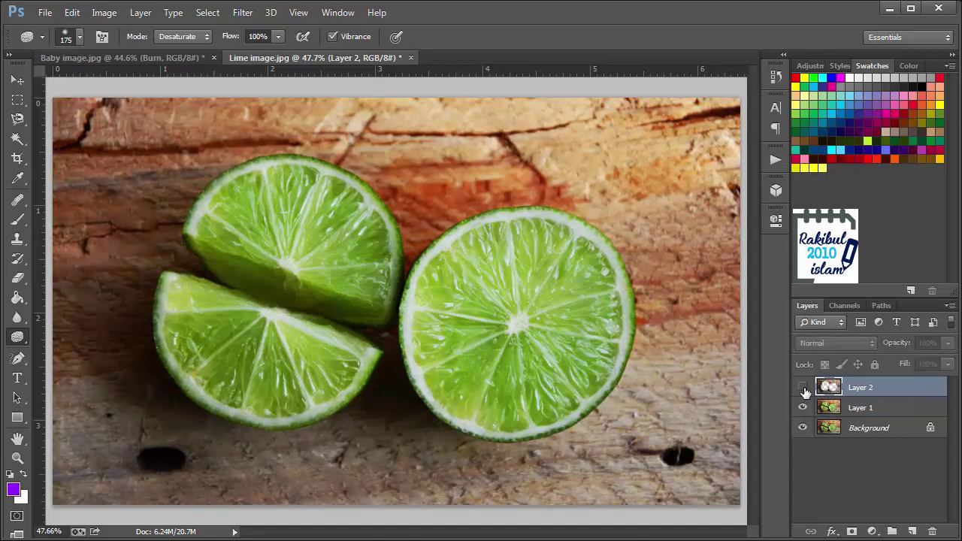
pyautogui.click(802, 387)
pyautogui.click(802, 387)
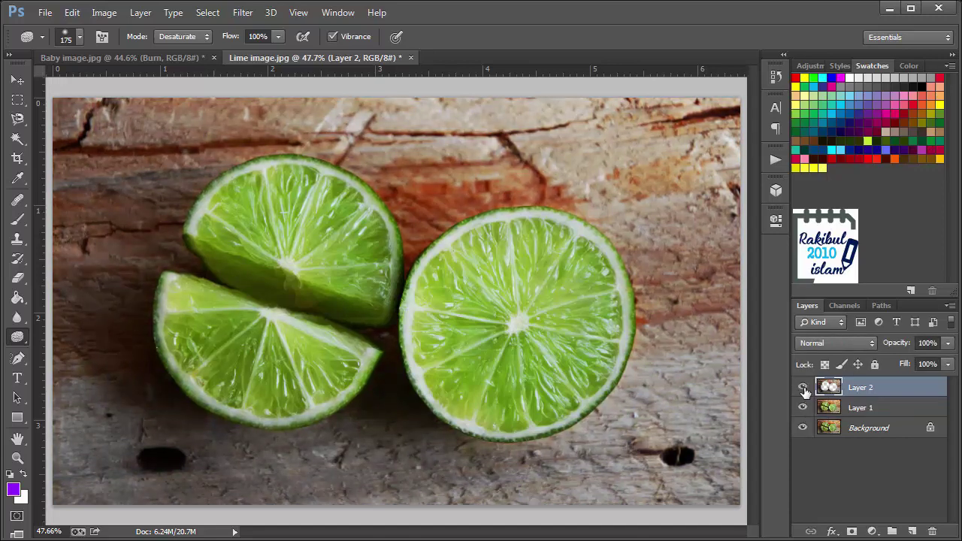